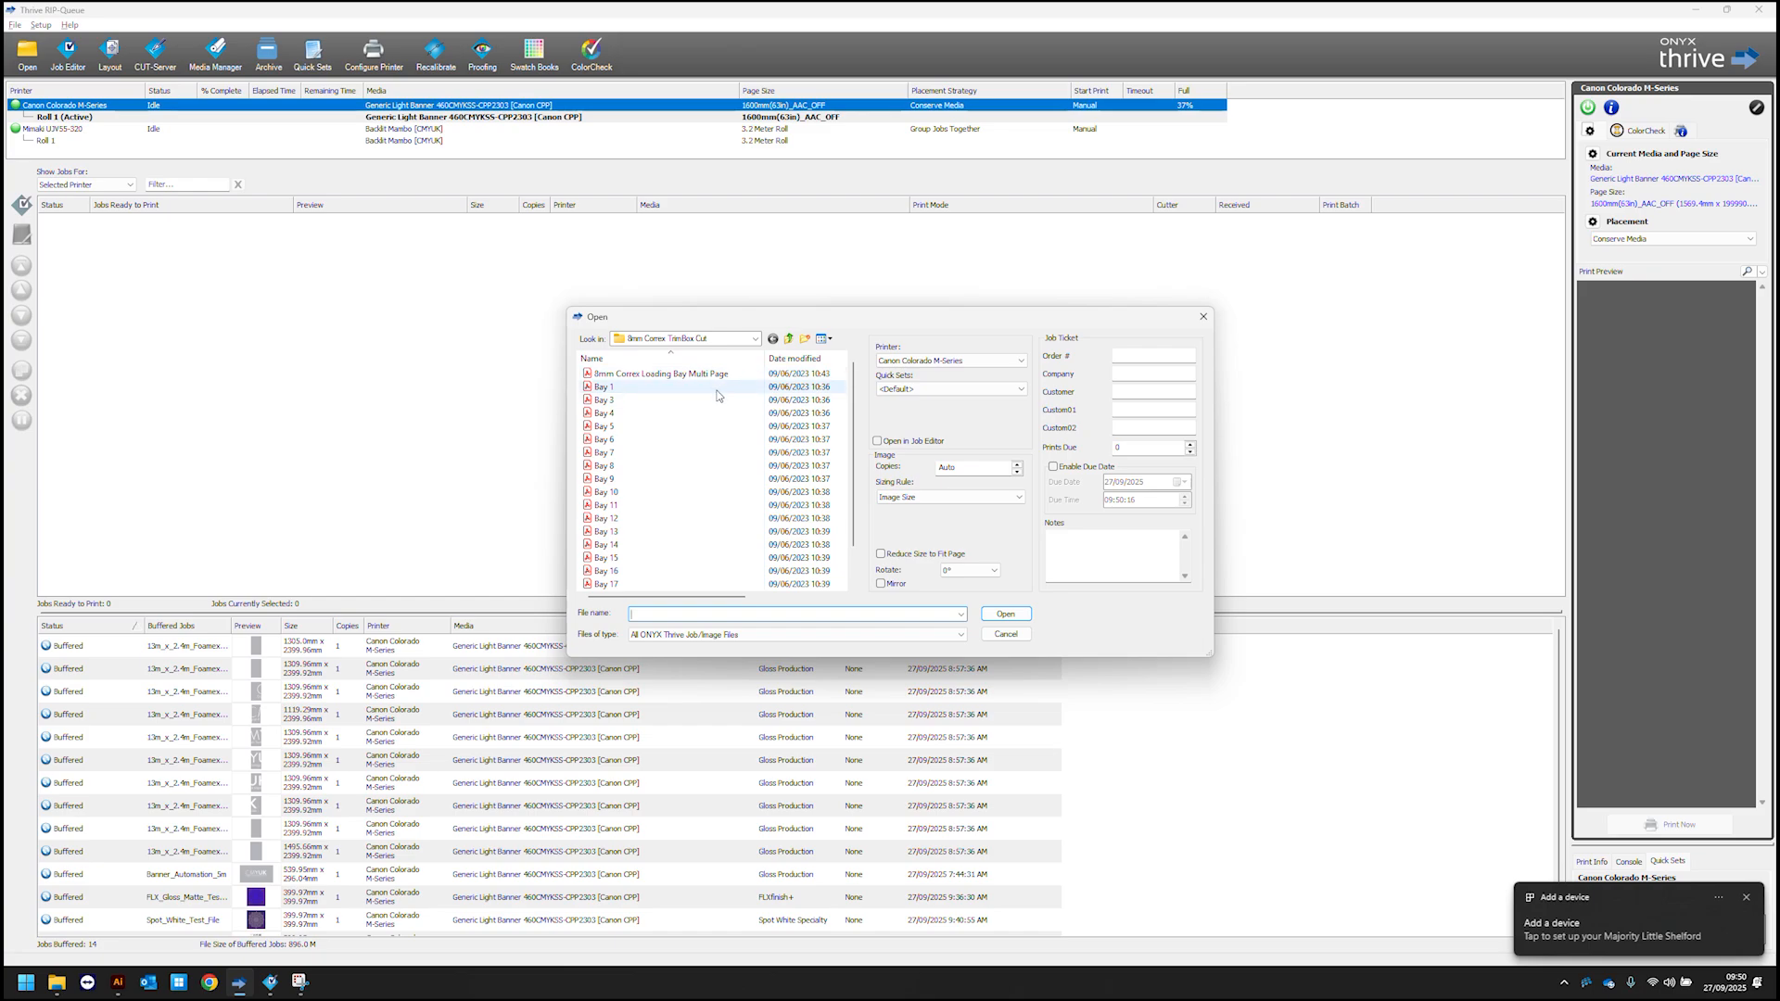
# Open the Coffee Page 2 & 3 DS file from the Double Sided folder into the Canon Colorado M-Series queue.
pyautogui.click(787, 339)
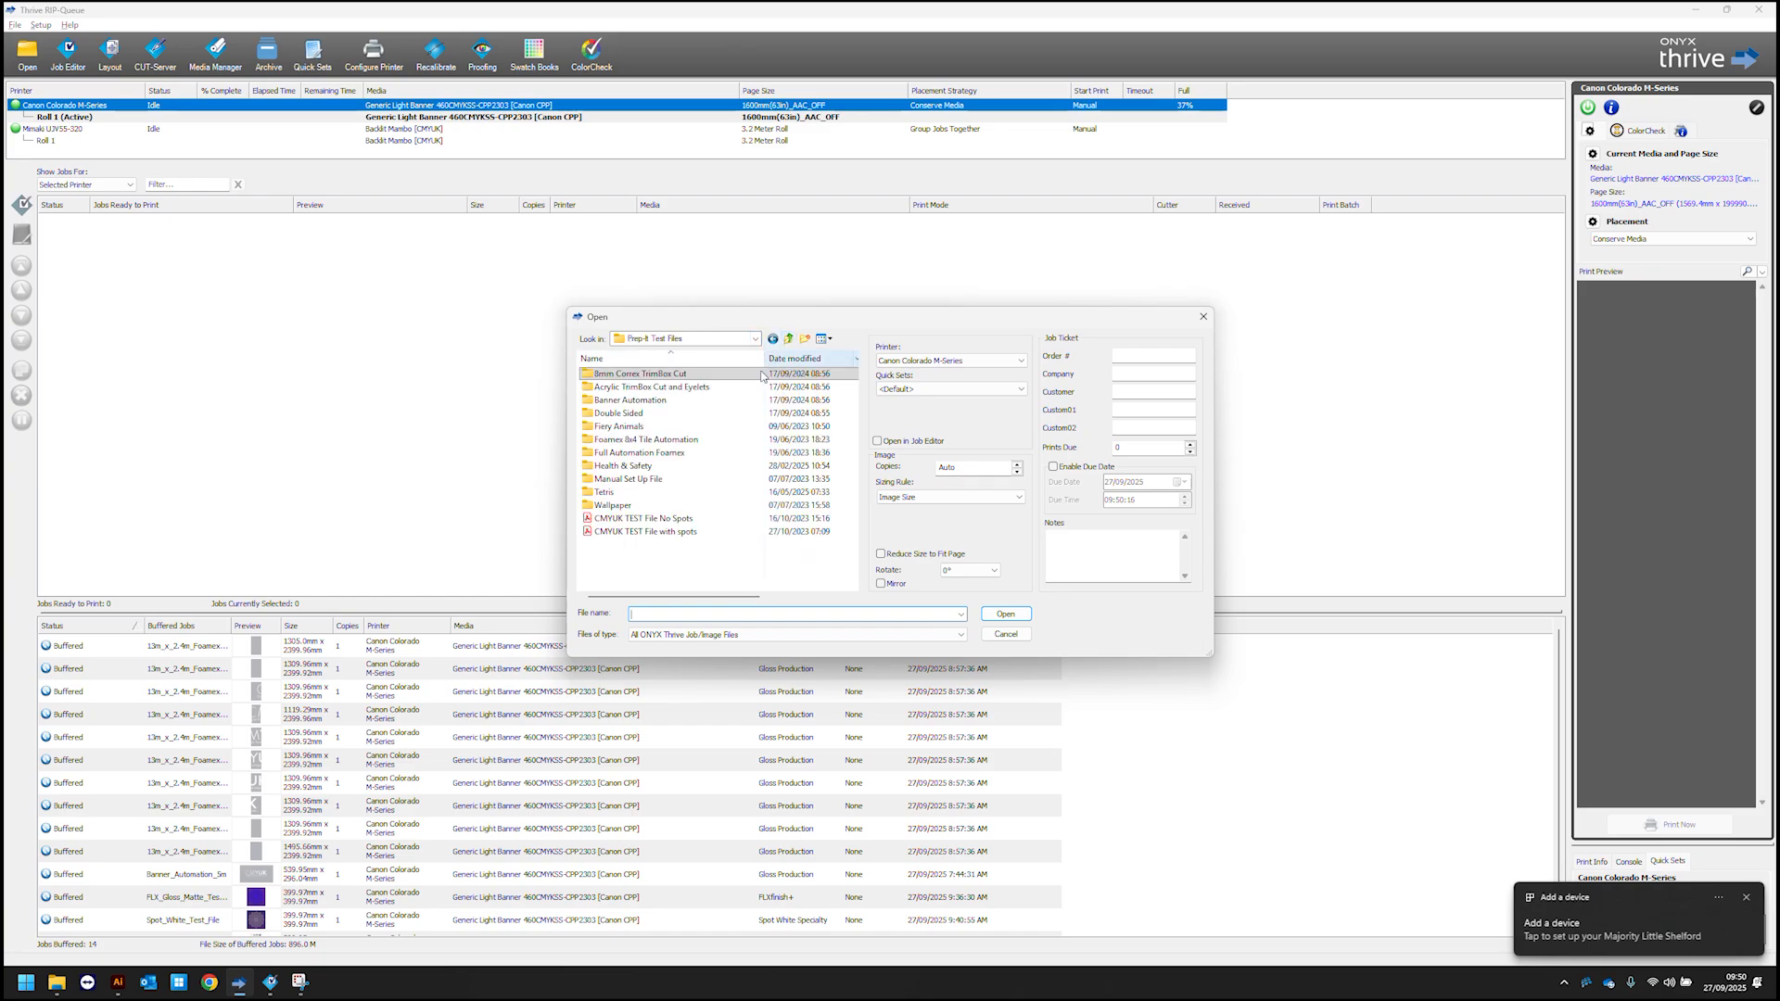
pyautogui.doubleClick(699, 421)
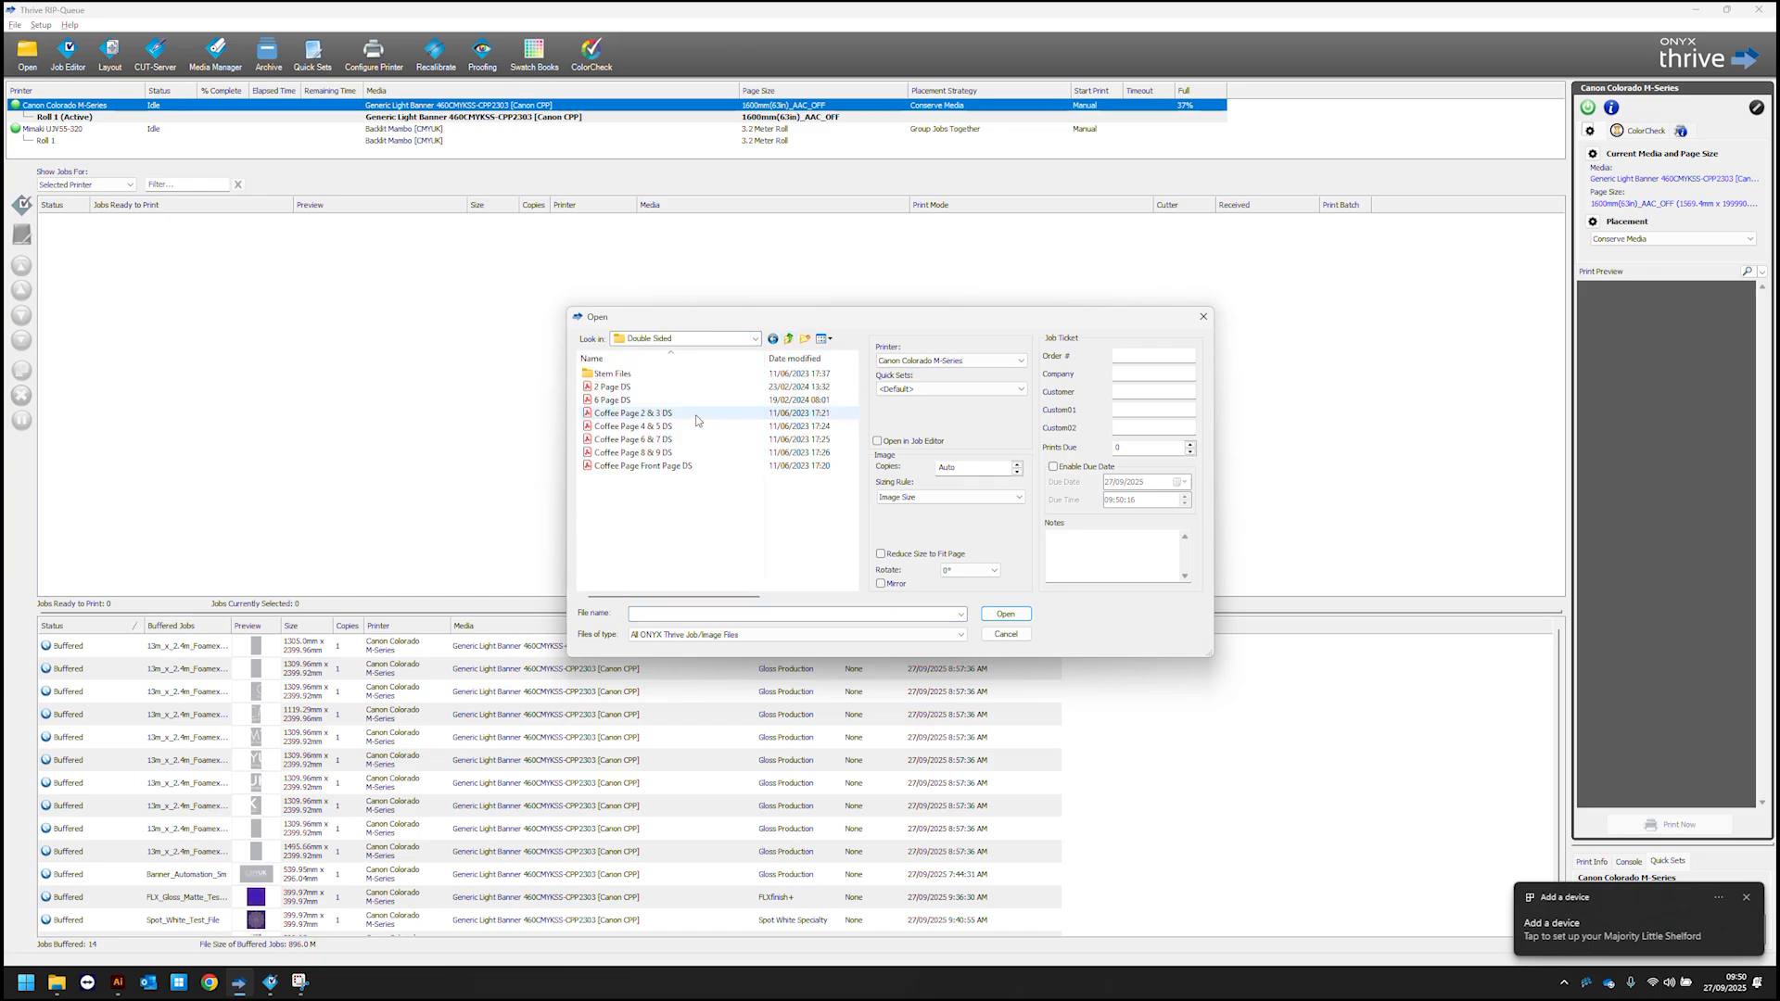
pyautogui.click(640, 418)
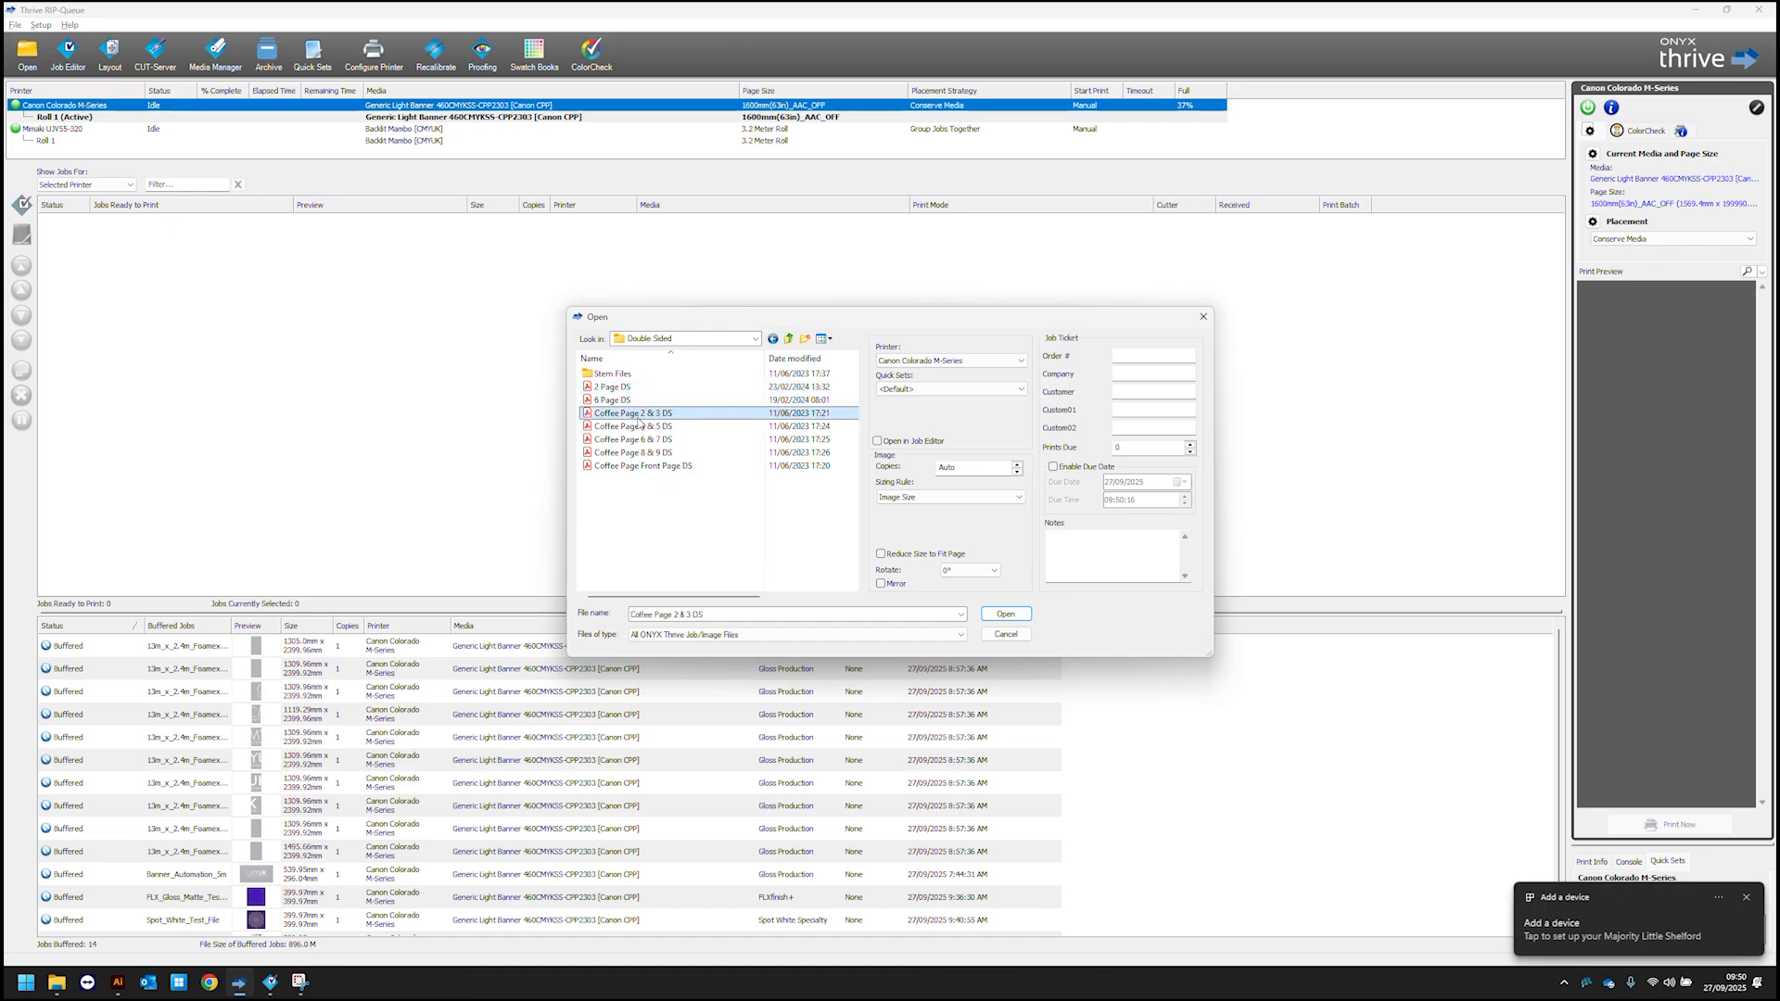
pyautogui.doubleClick(639, 422)
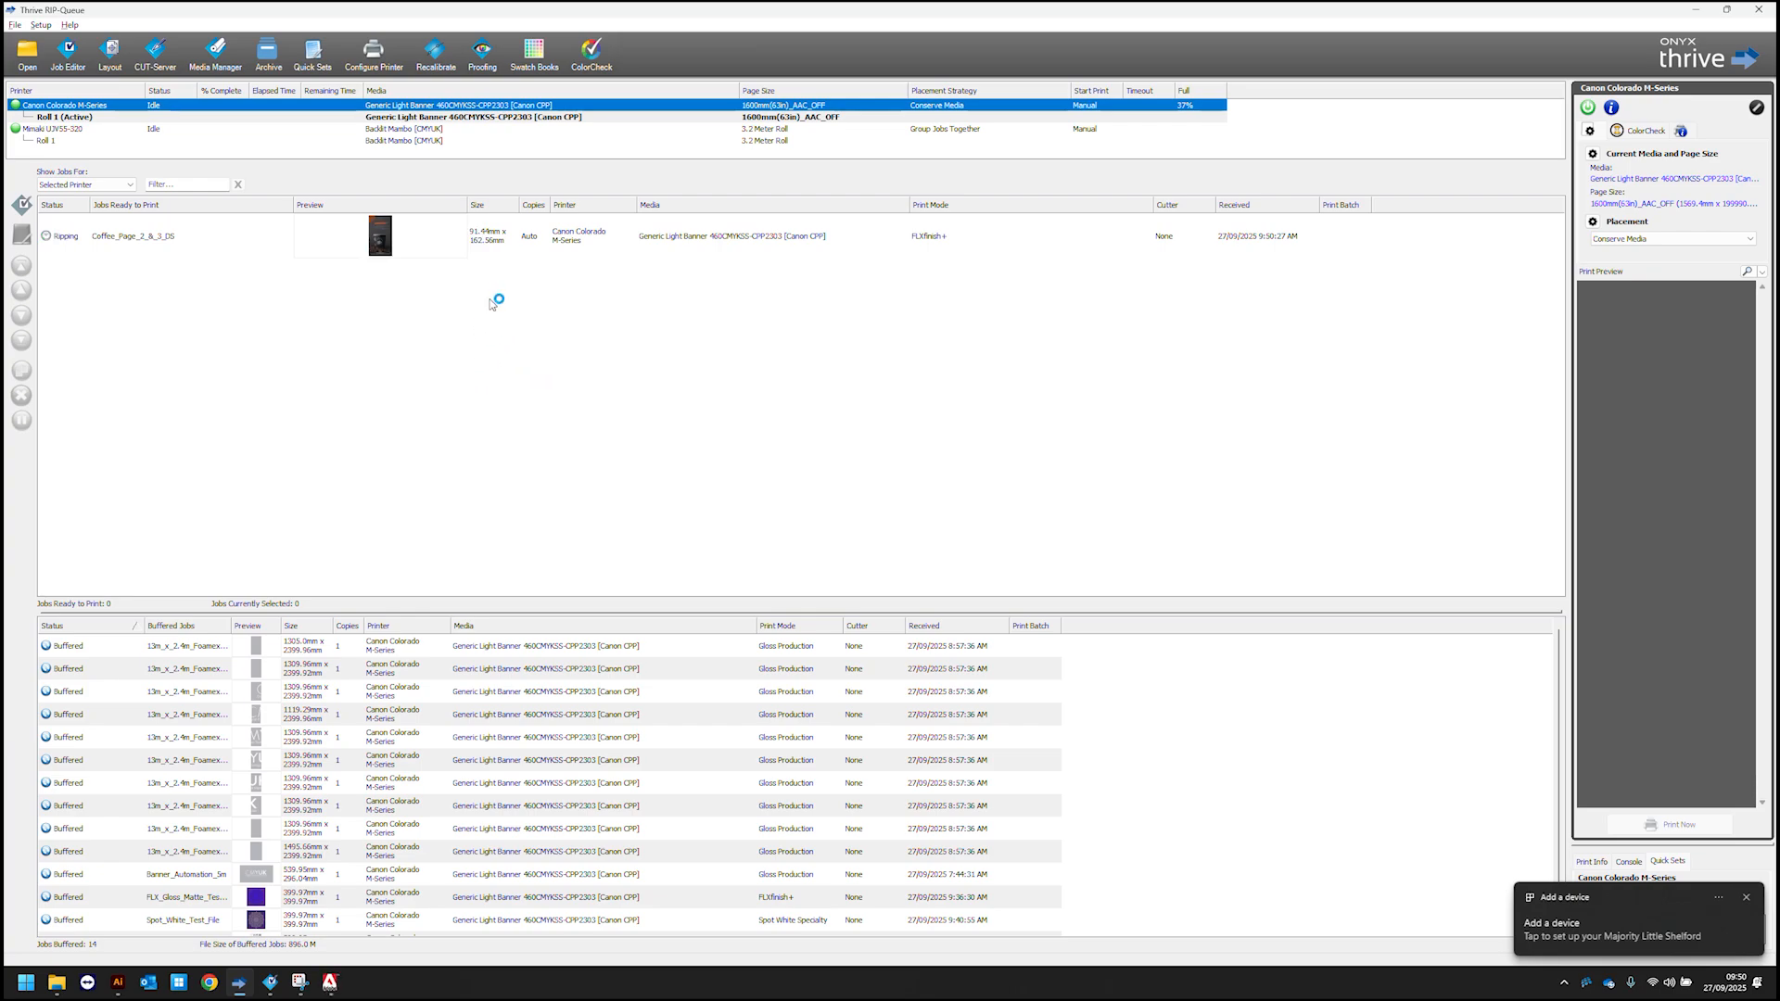
# Set the coffee job's mode to White 3 Layer Specialty and enable printing using multiple print layers.
pyautogui.click(562, 243)
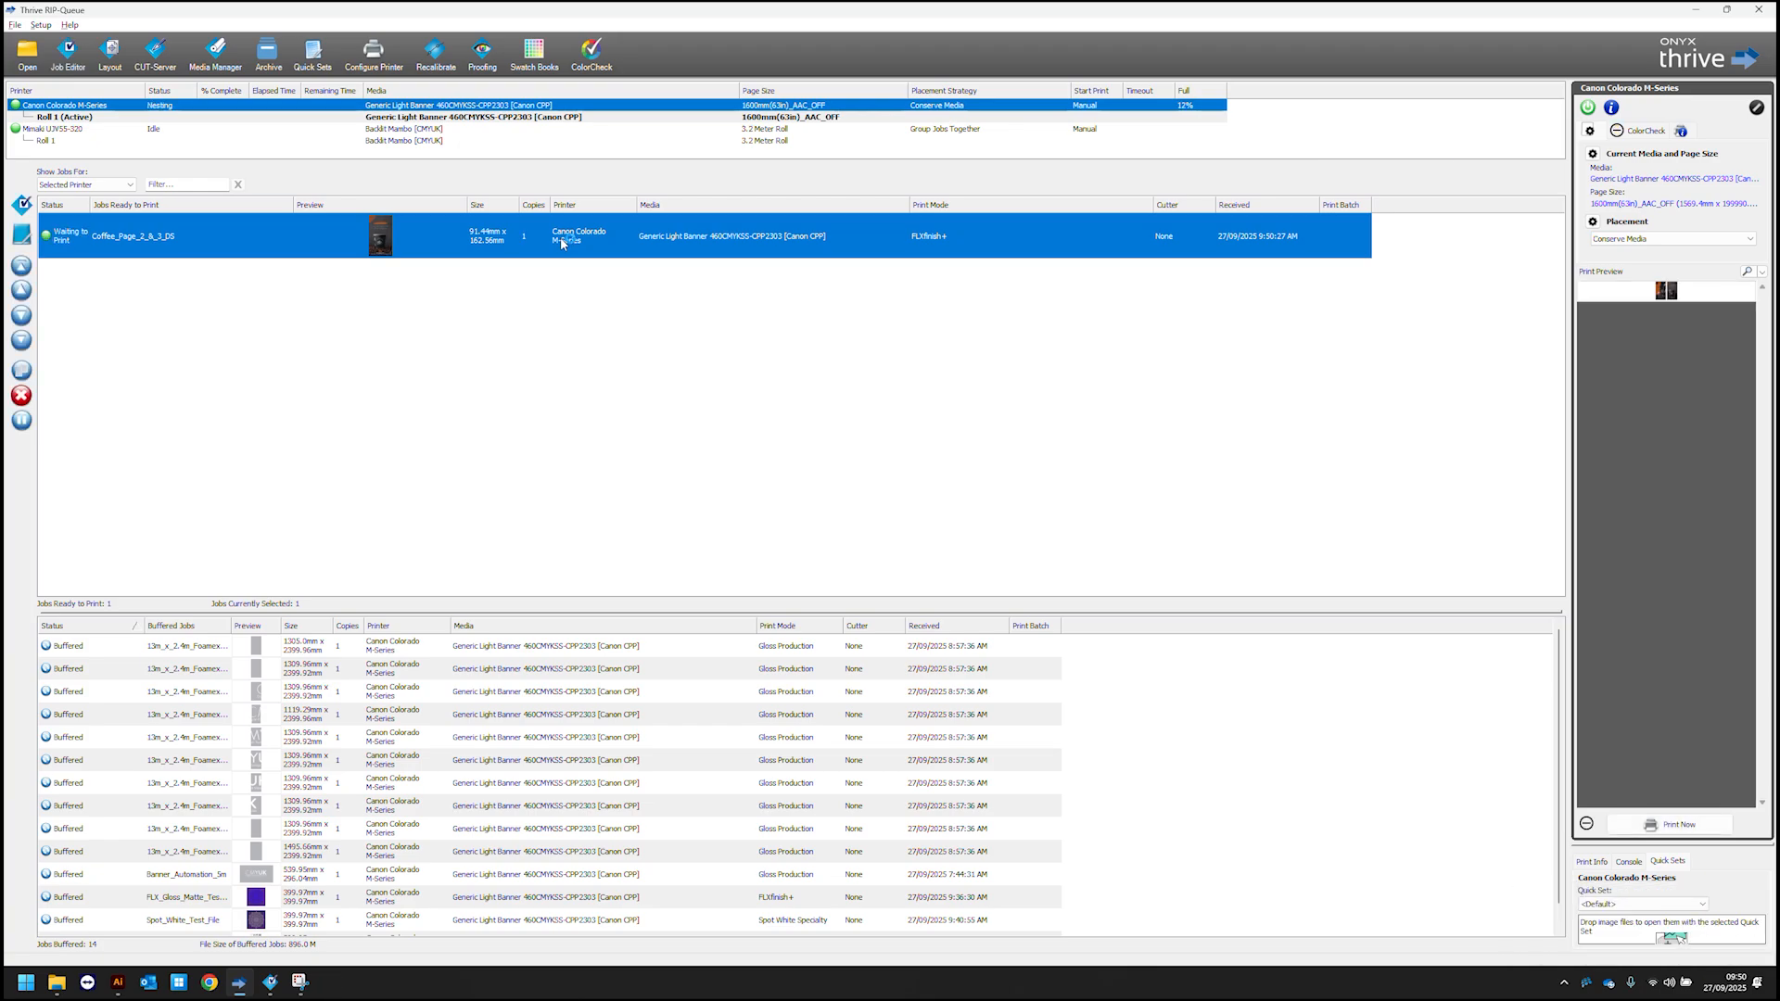
pyautogui.rightClick(562, 242)
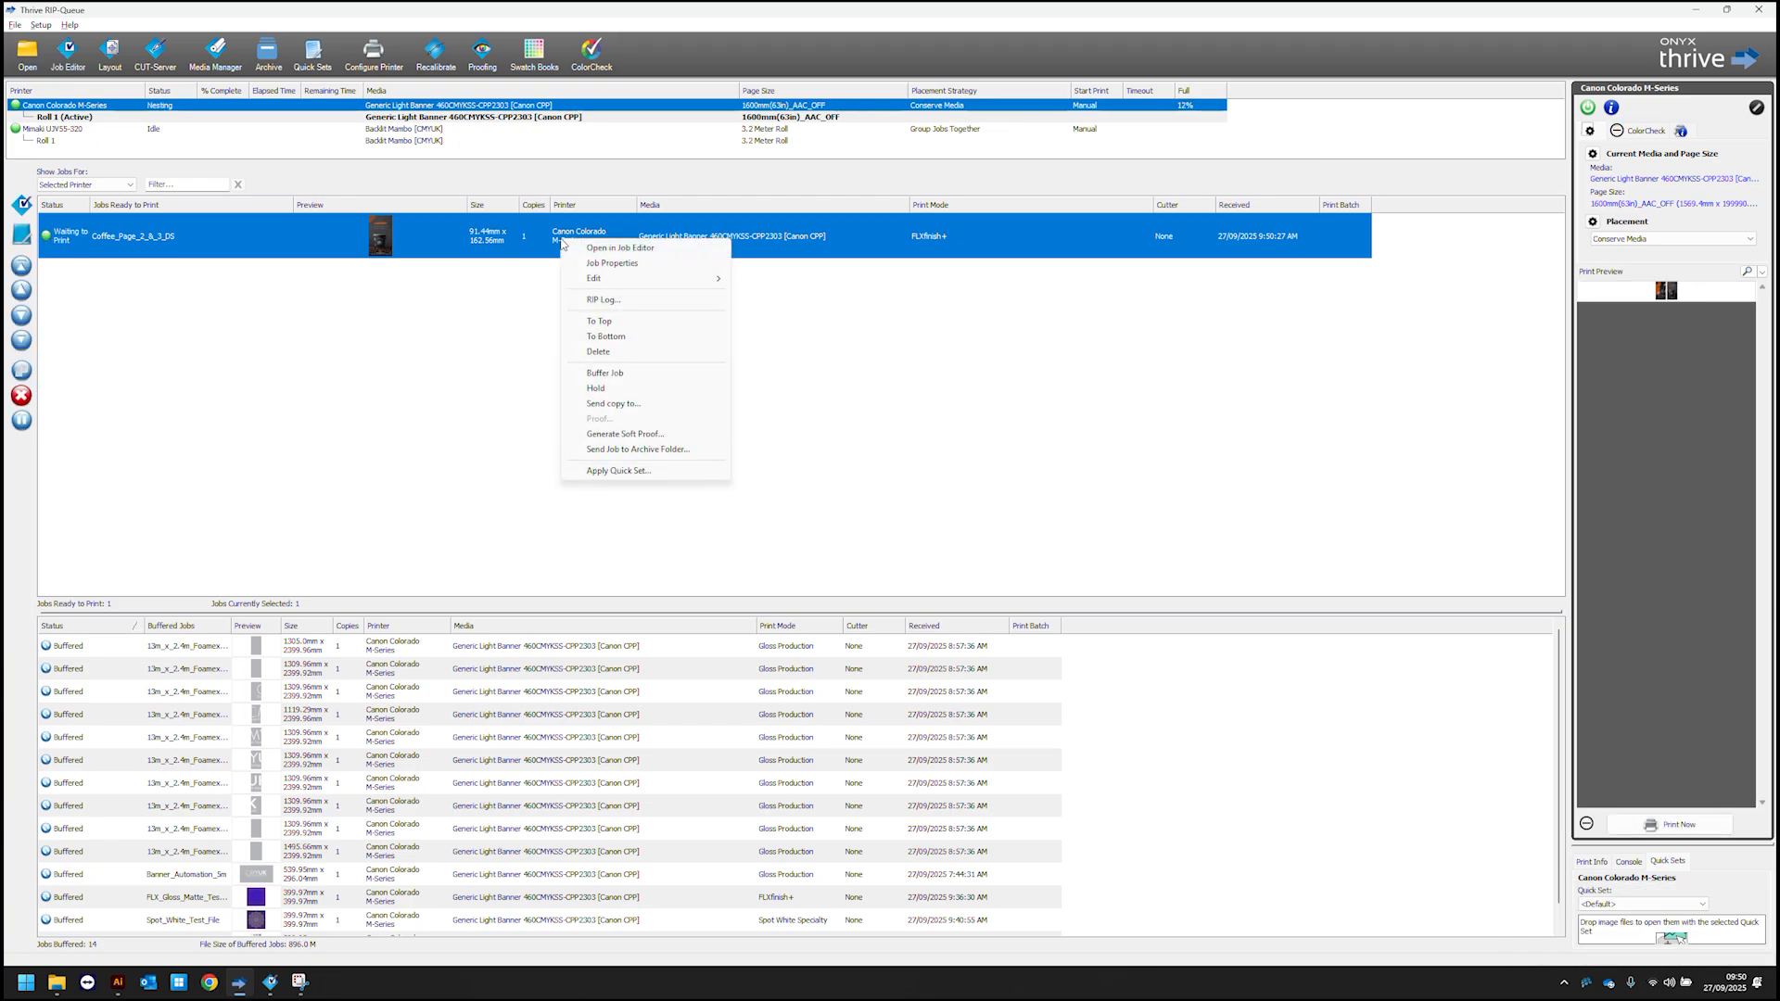
pyautogui.click(611, 264)
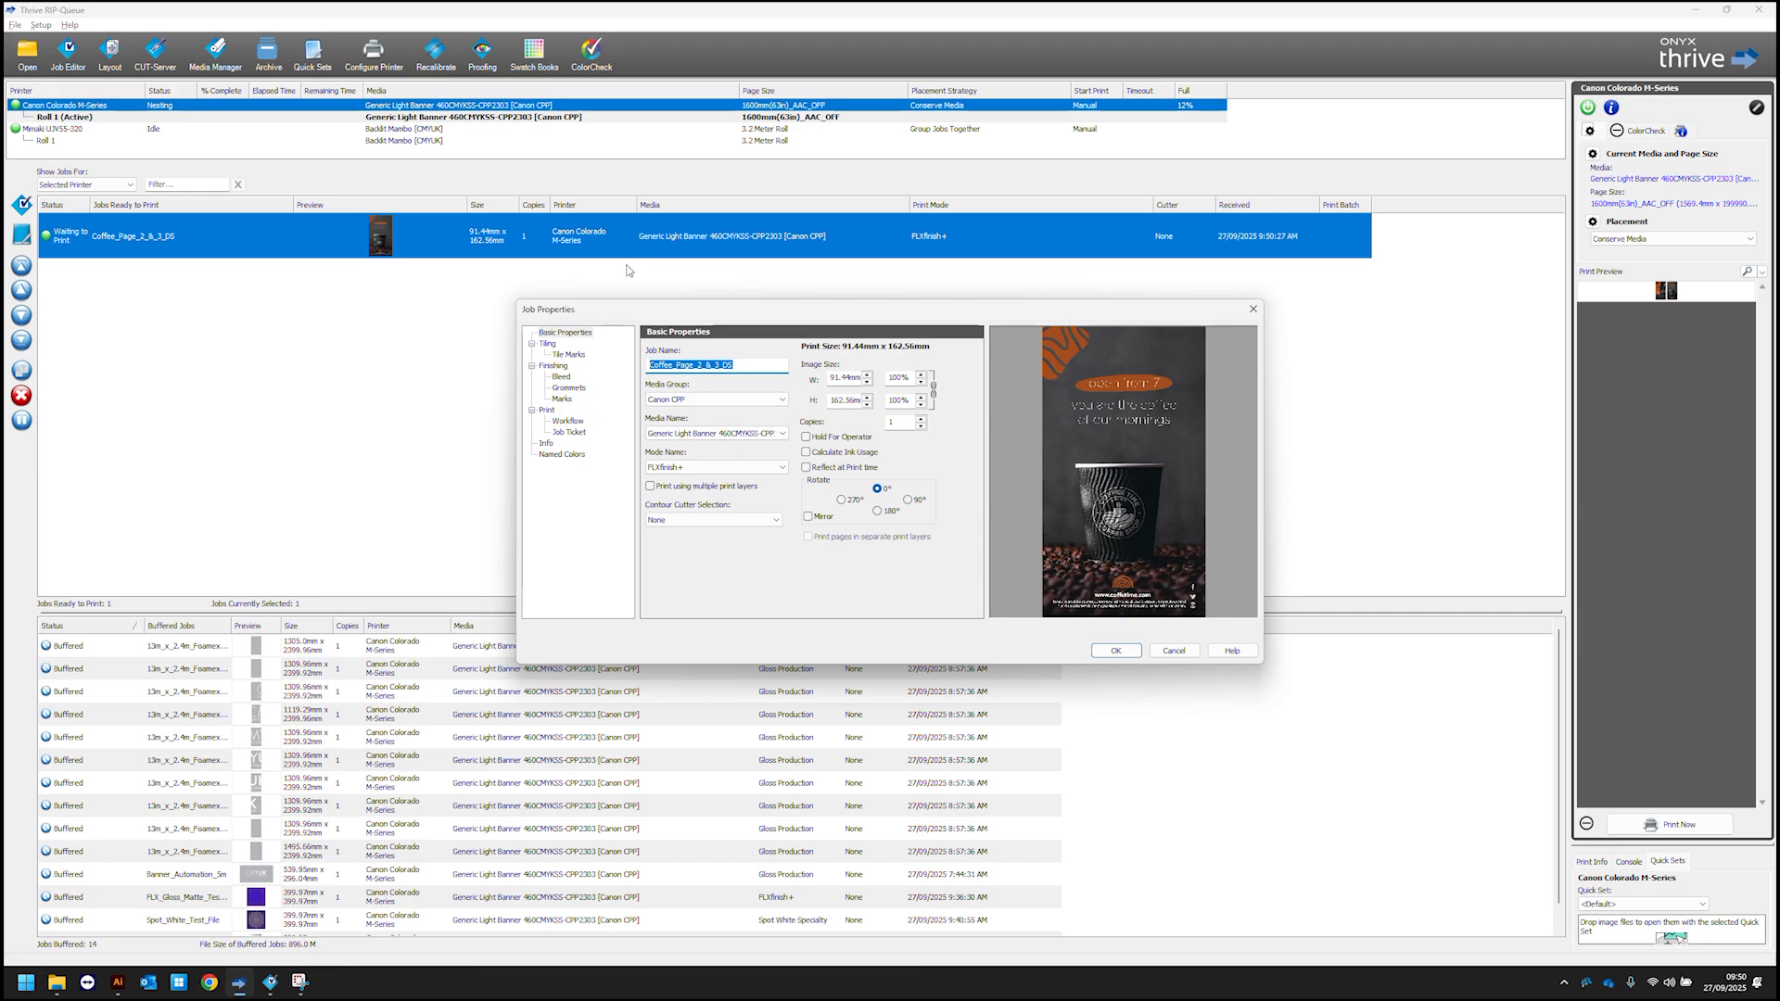
pyautogui.click(781, 467)
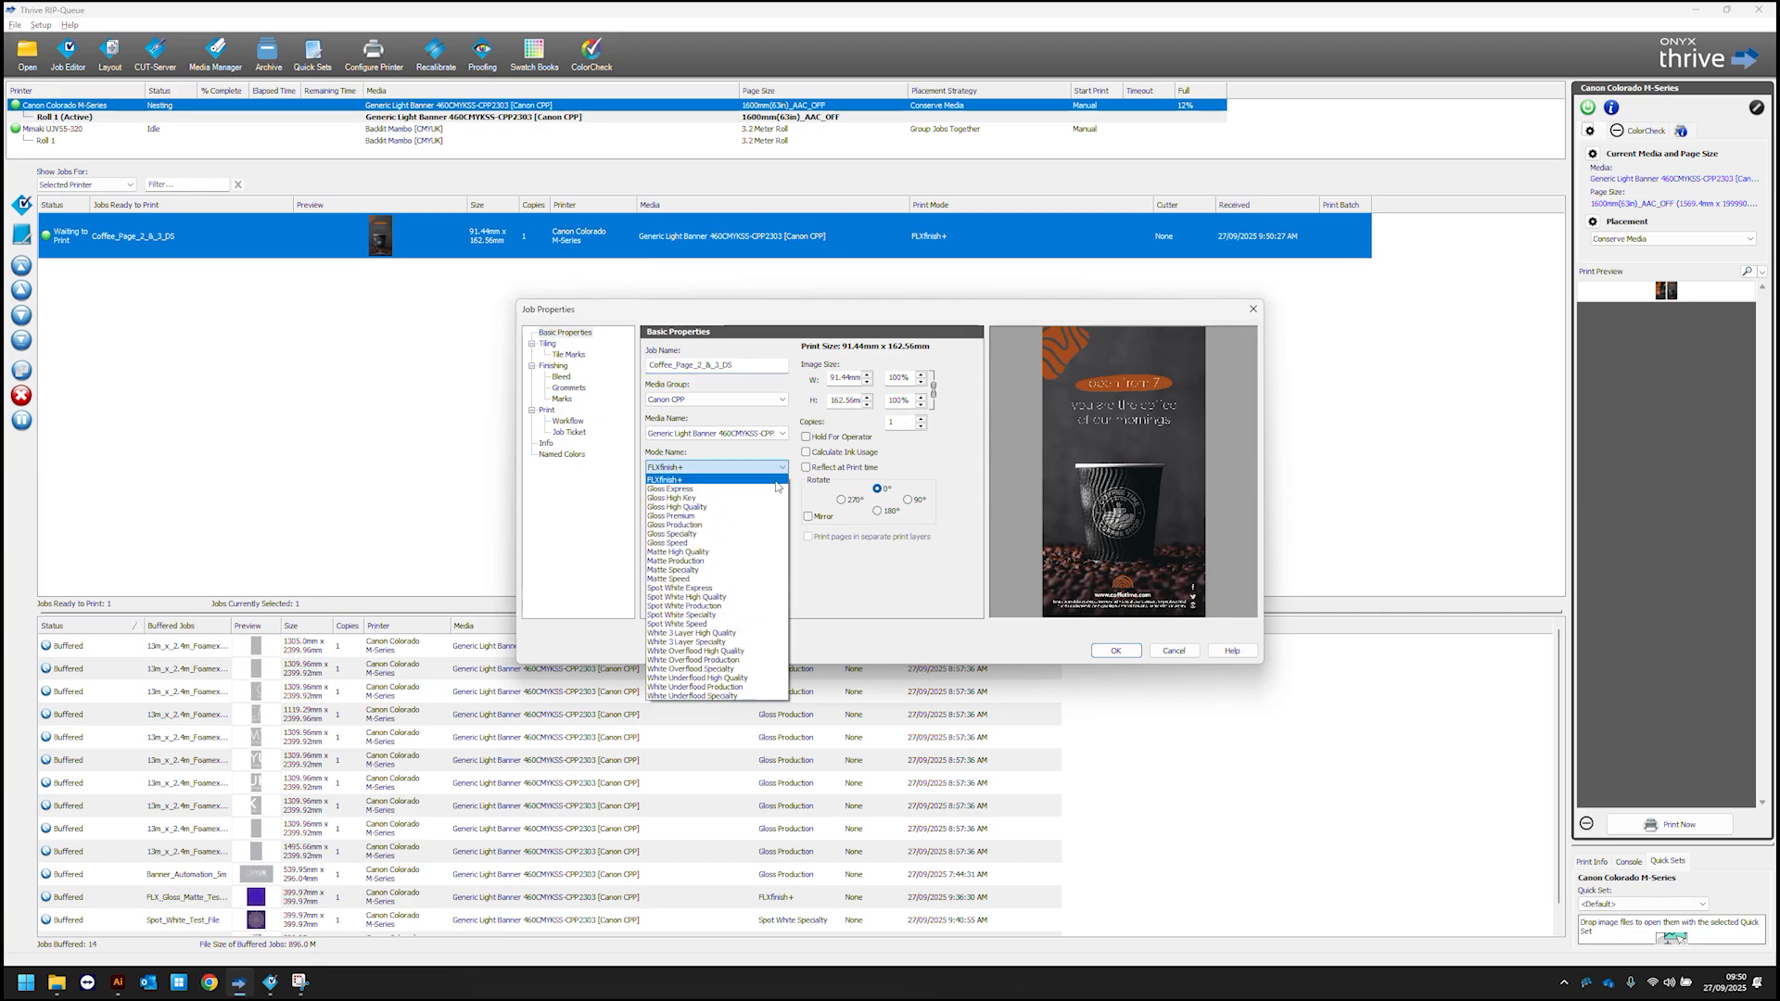
pyautogui.click(750, 641)
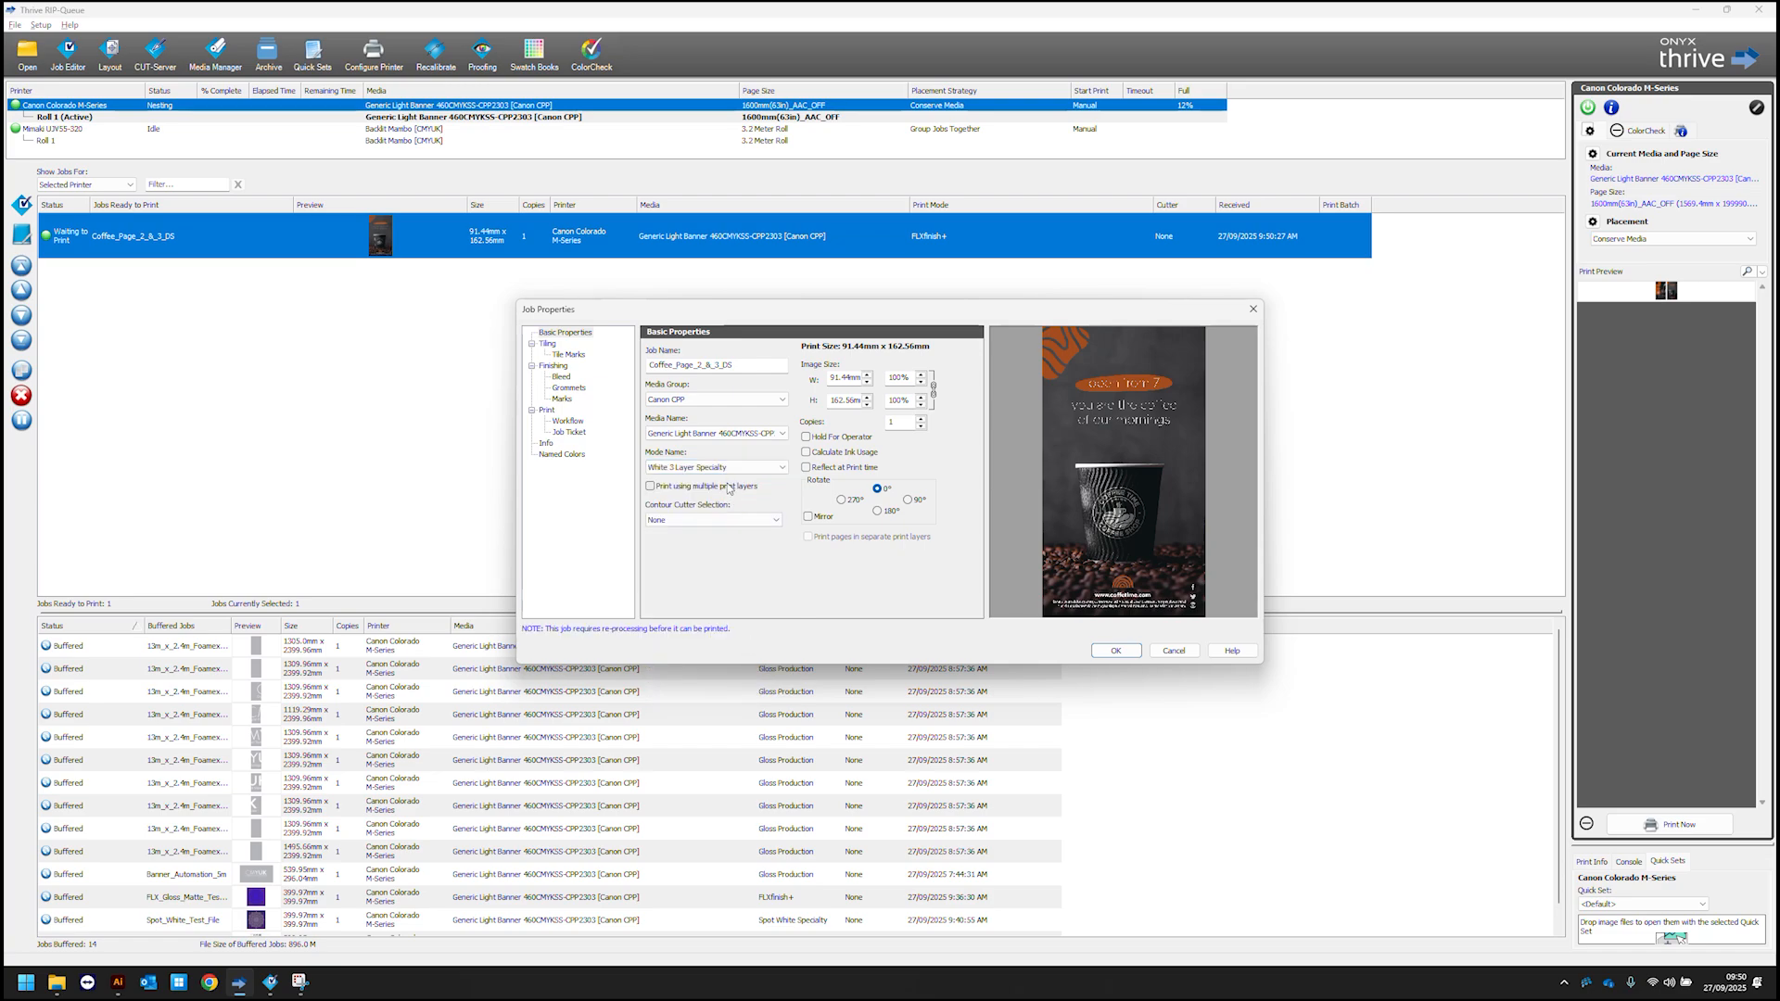
pyautogui.click(651, 486)
pyautogui.click(1116, 651)
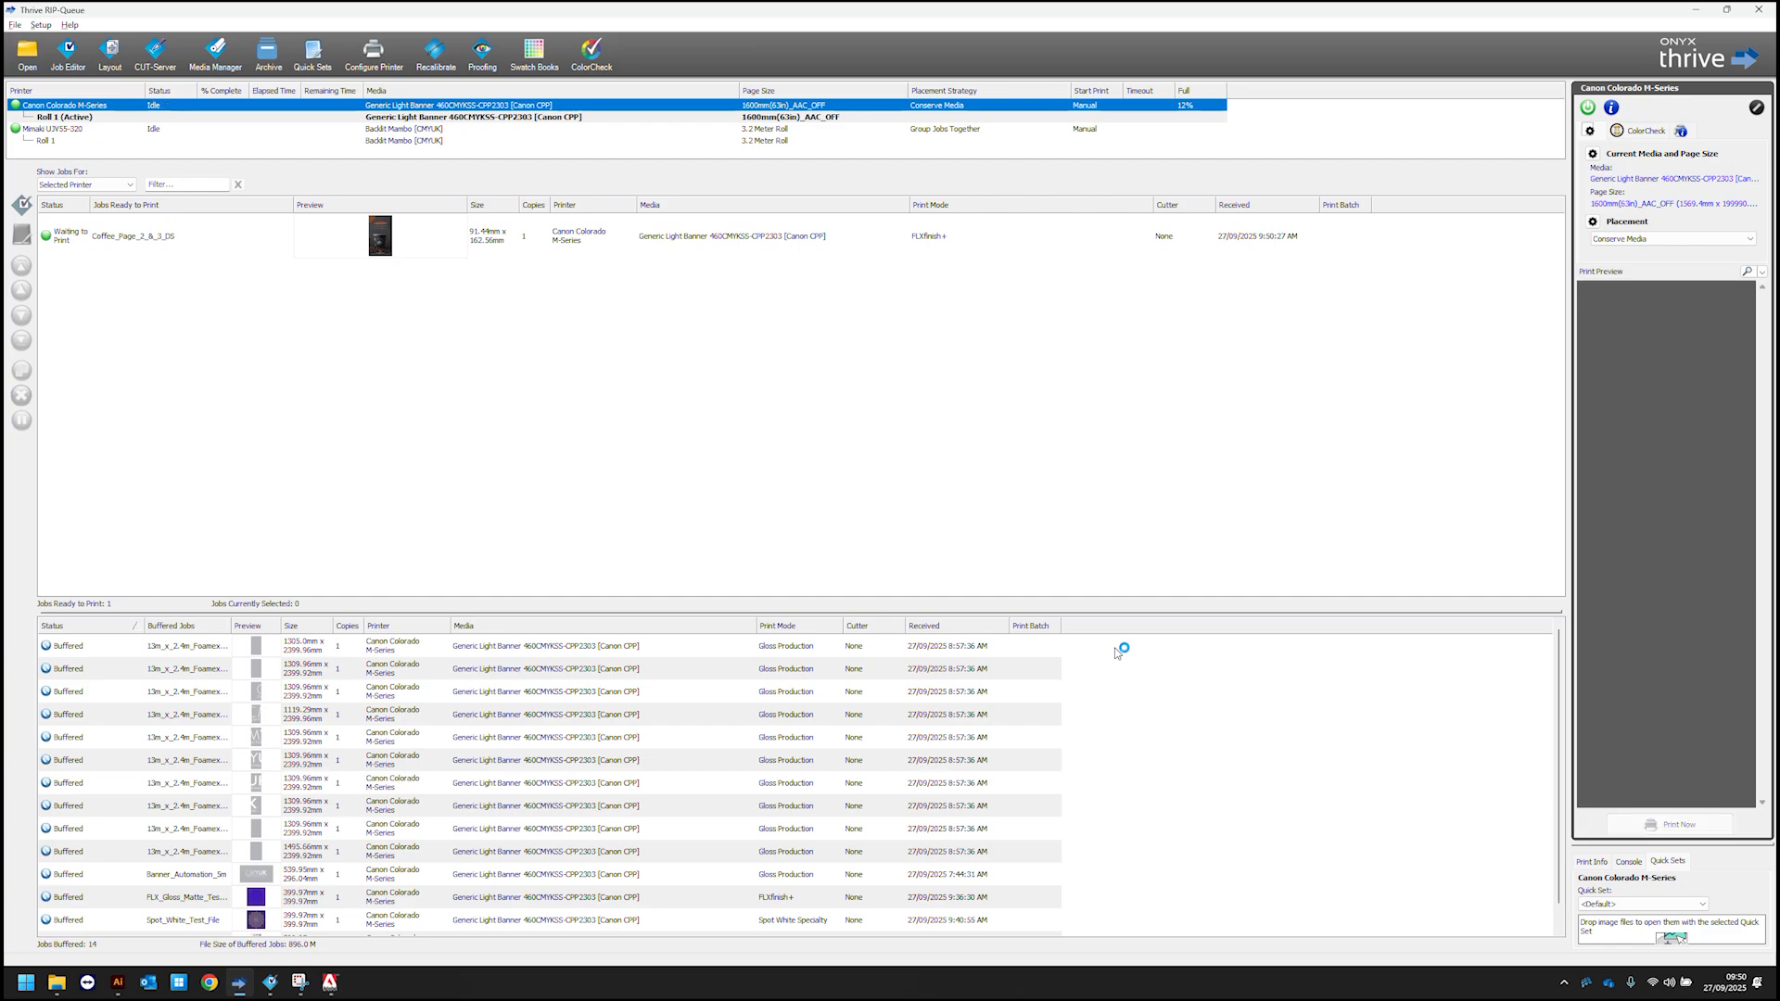
# Open the coffee job's printer options for editing and set the image placement alignment to Center.
pyautogui.click(724, 240)
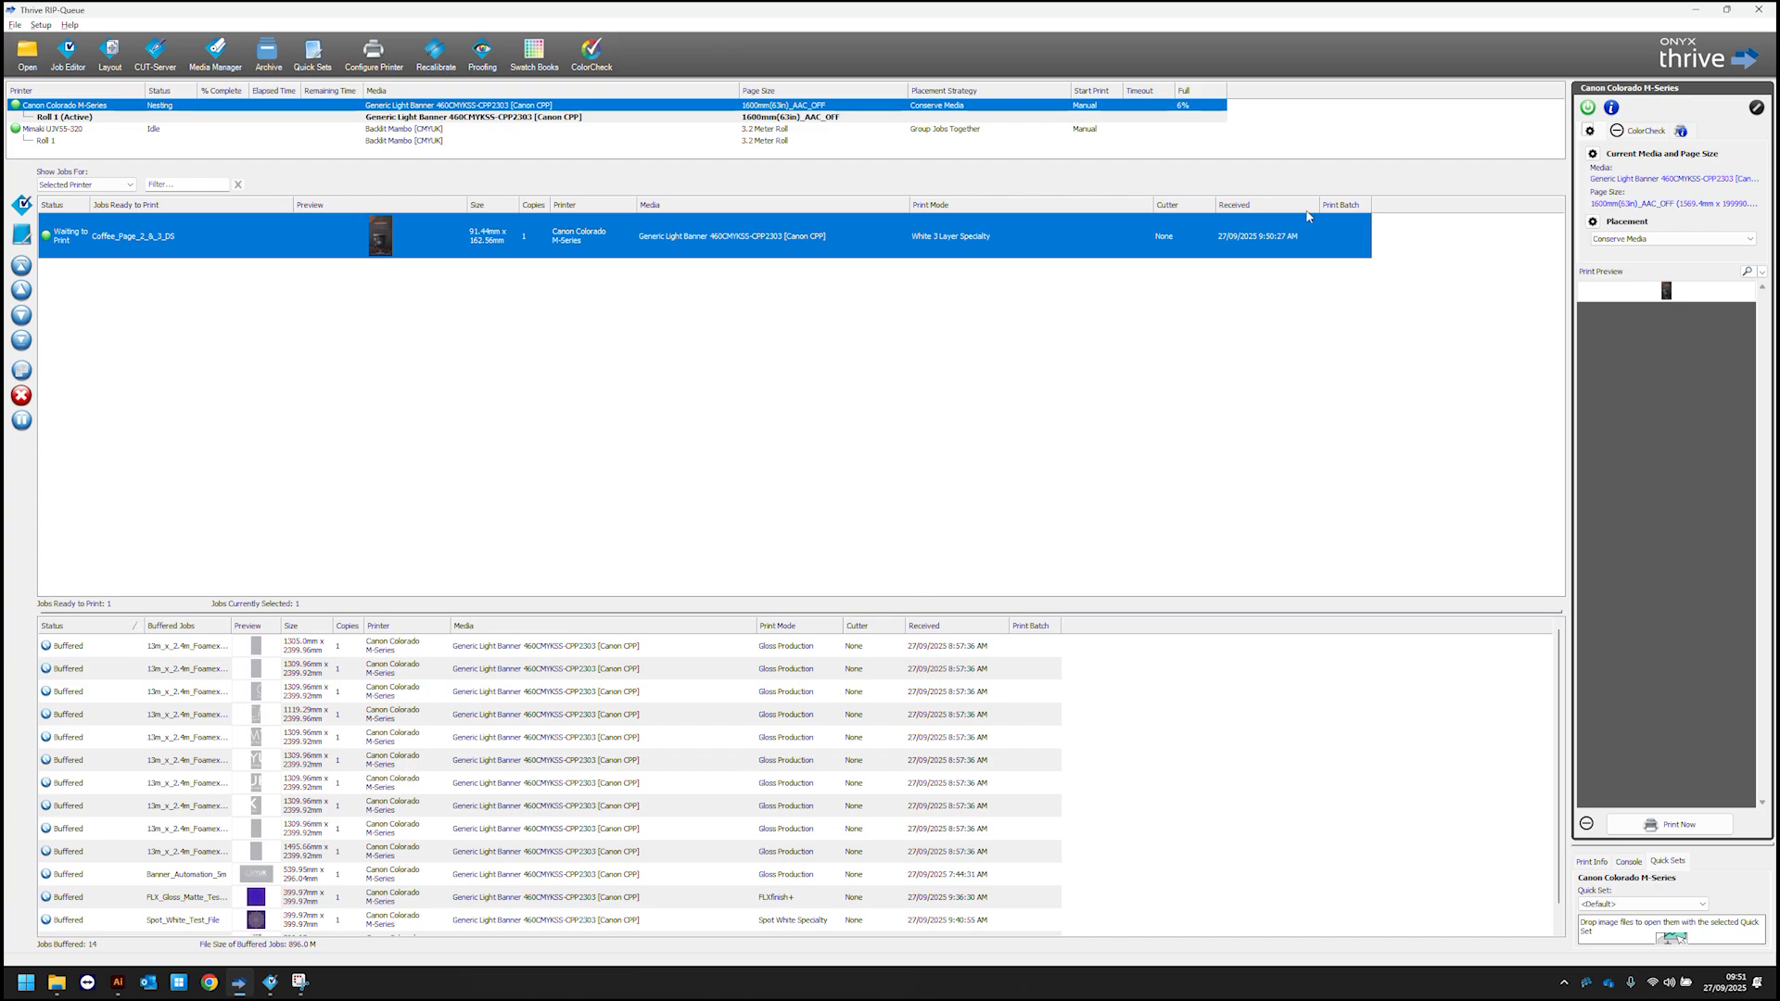
pyautogui.rightClick(725, 241)
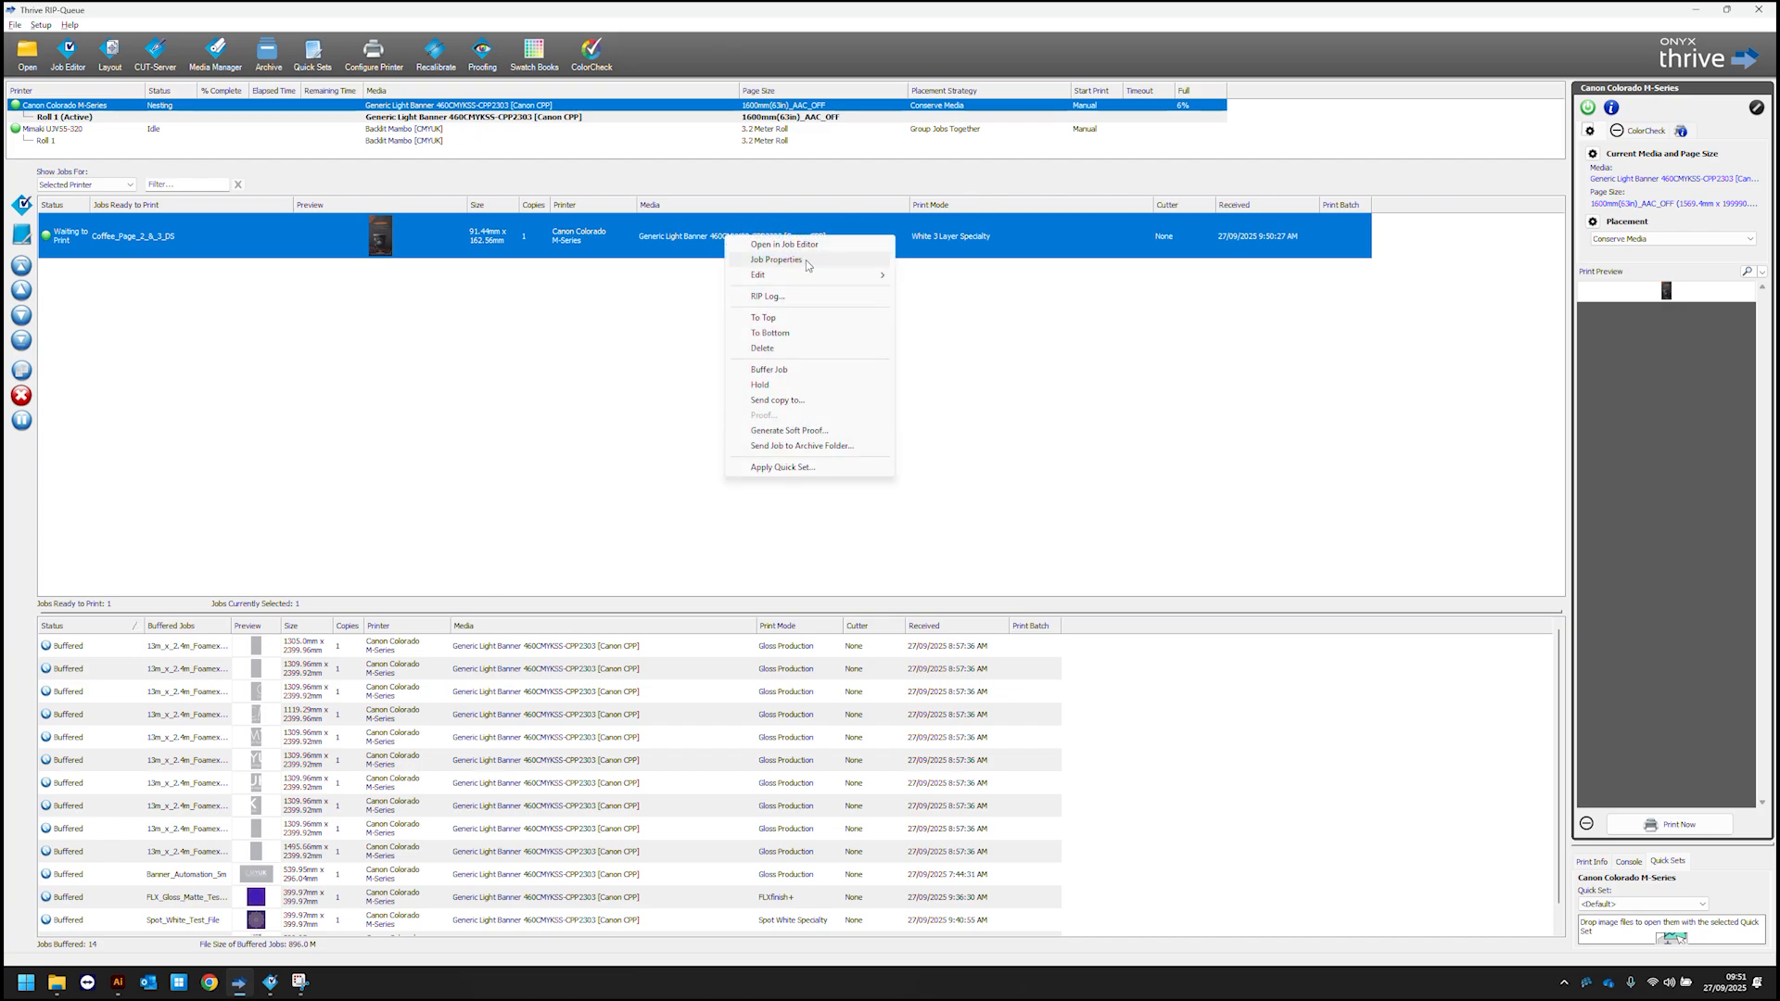
pyautogui.moveTo(808, 278)
pyautogui.click(941, 275)
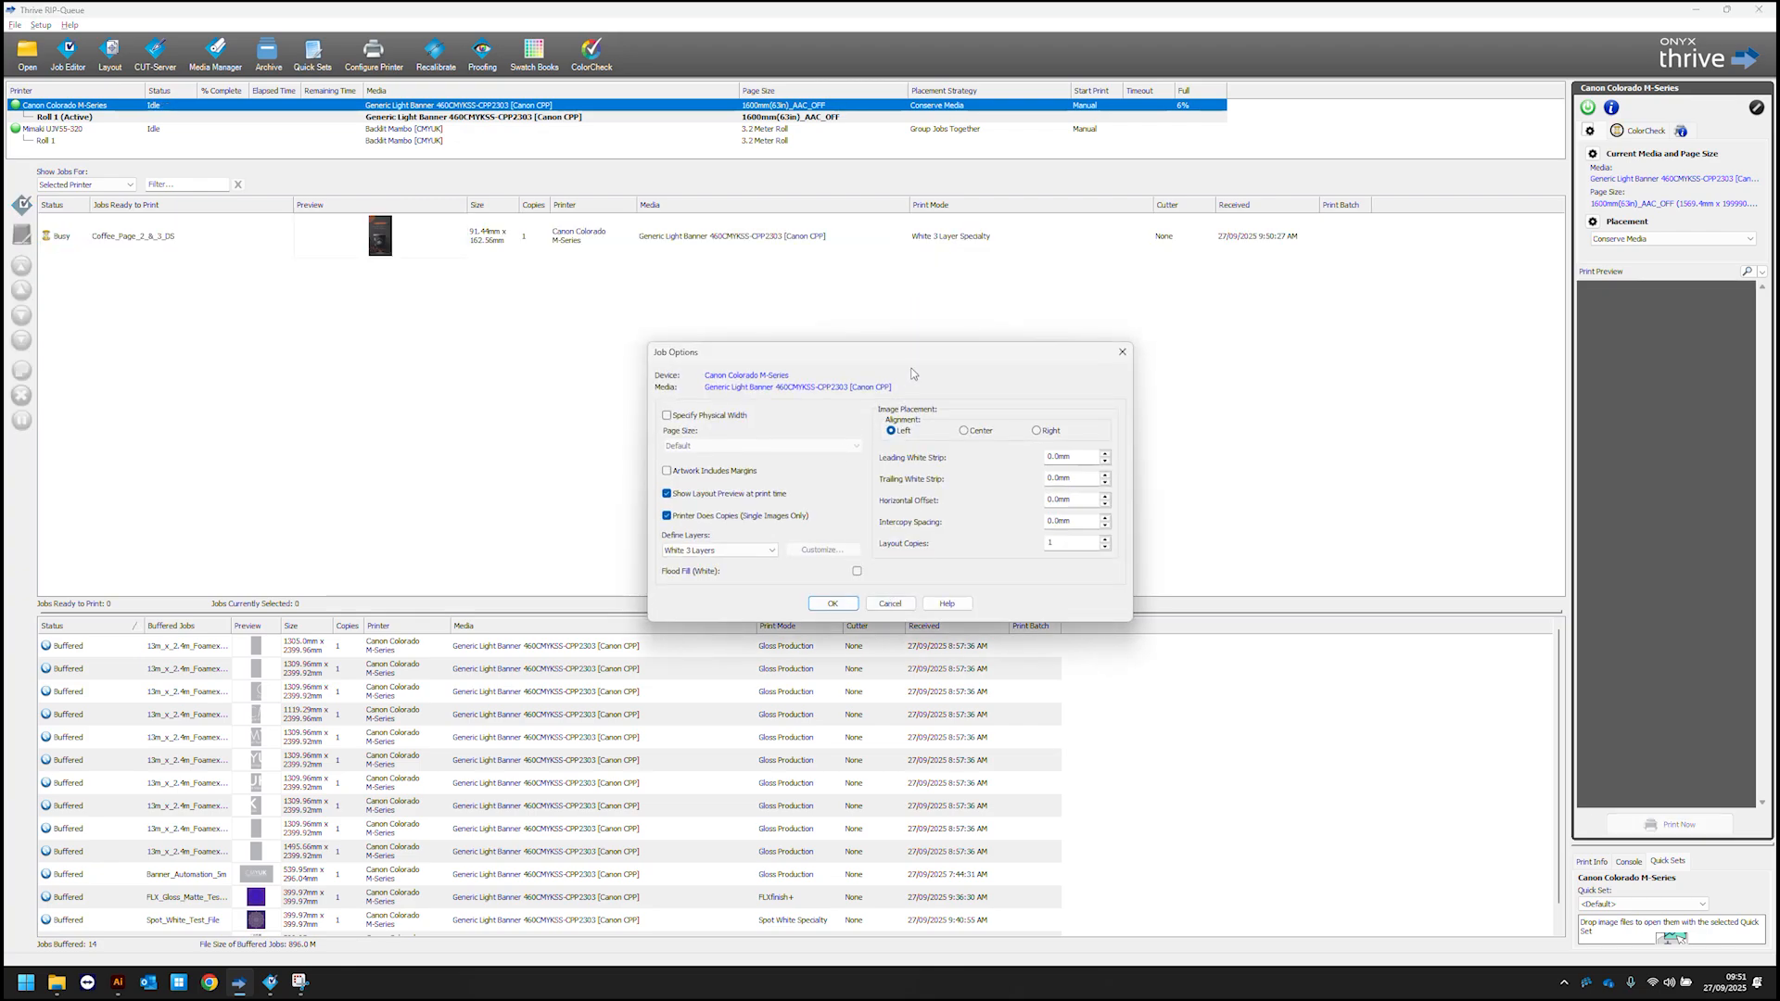
pyautogui.moveTo(914, 356); pyautogui.dragTo(730, 331)
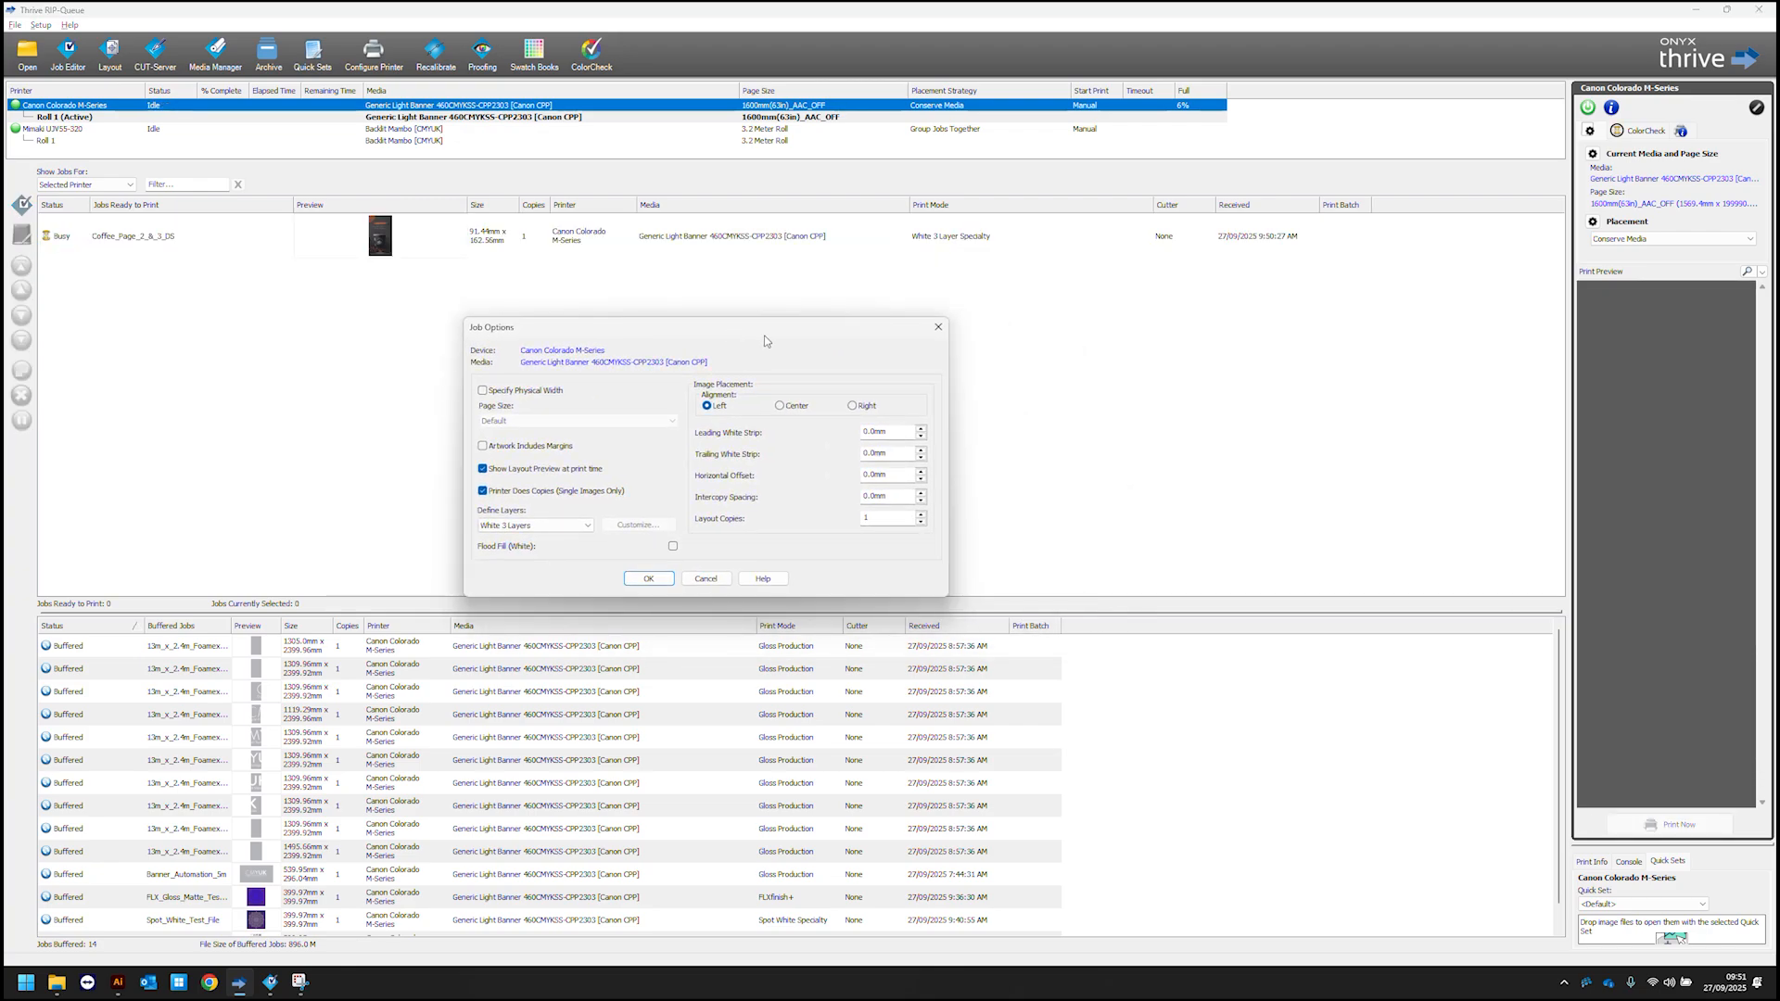
pyautogui.click(792, 411)
# Switch the layer definition to Custom and enable the use of multiple pages.
pyautogui.click(541, 526)
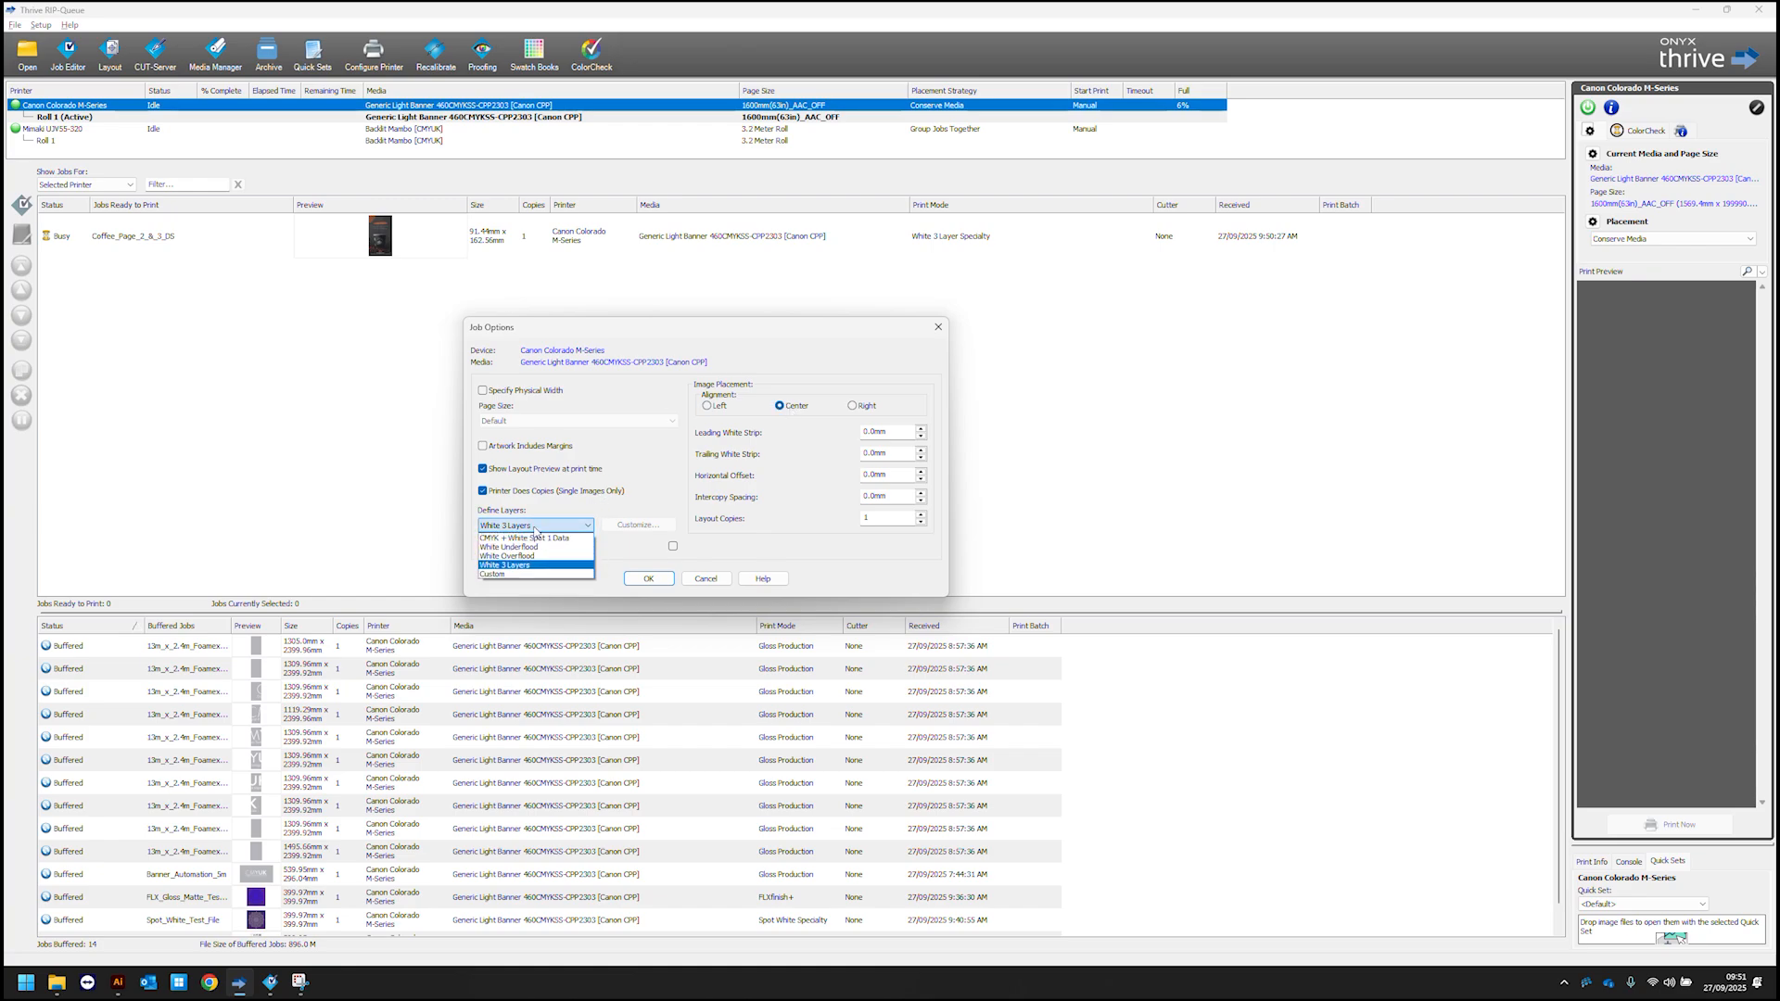
pyautogui.click(505, 574)
pyautogui.click(626, 527)
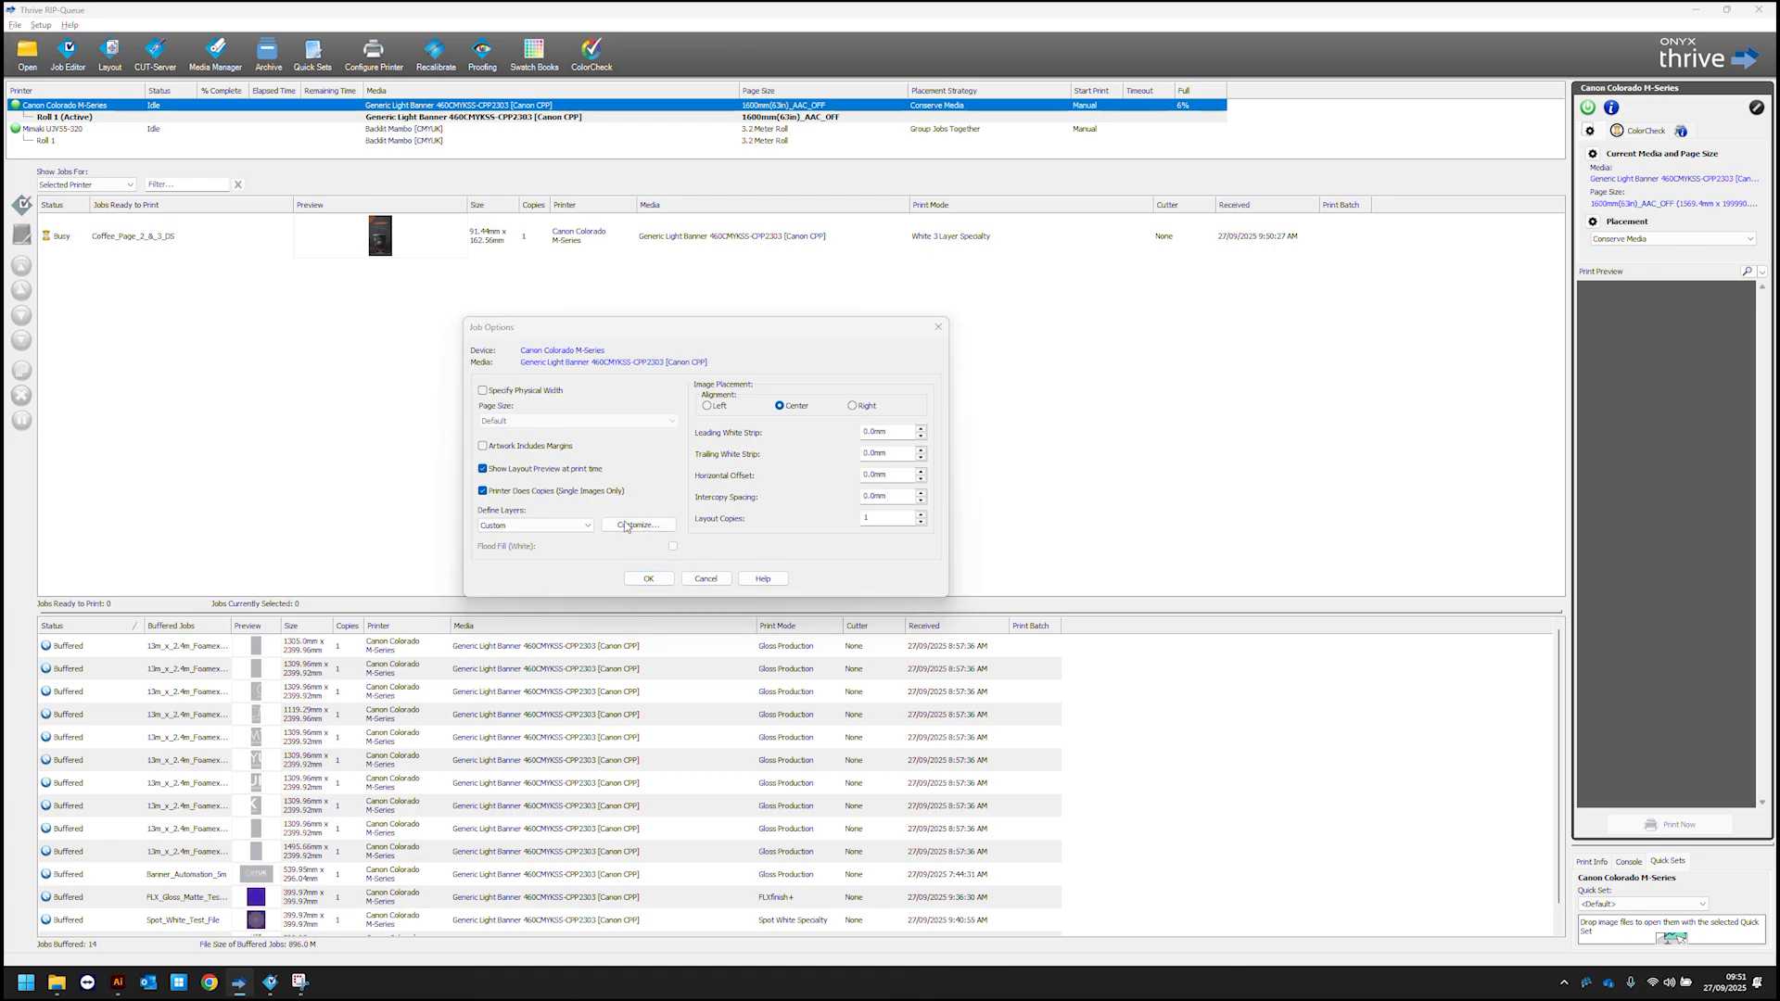
pyautogui.moveTo(732, 345); pyautogui.dragTo(702, 222)
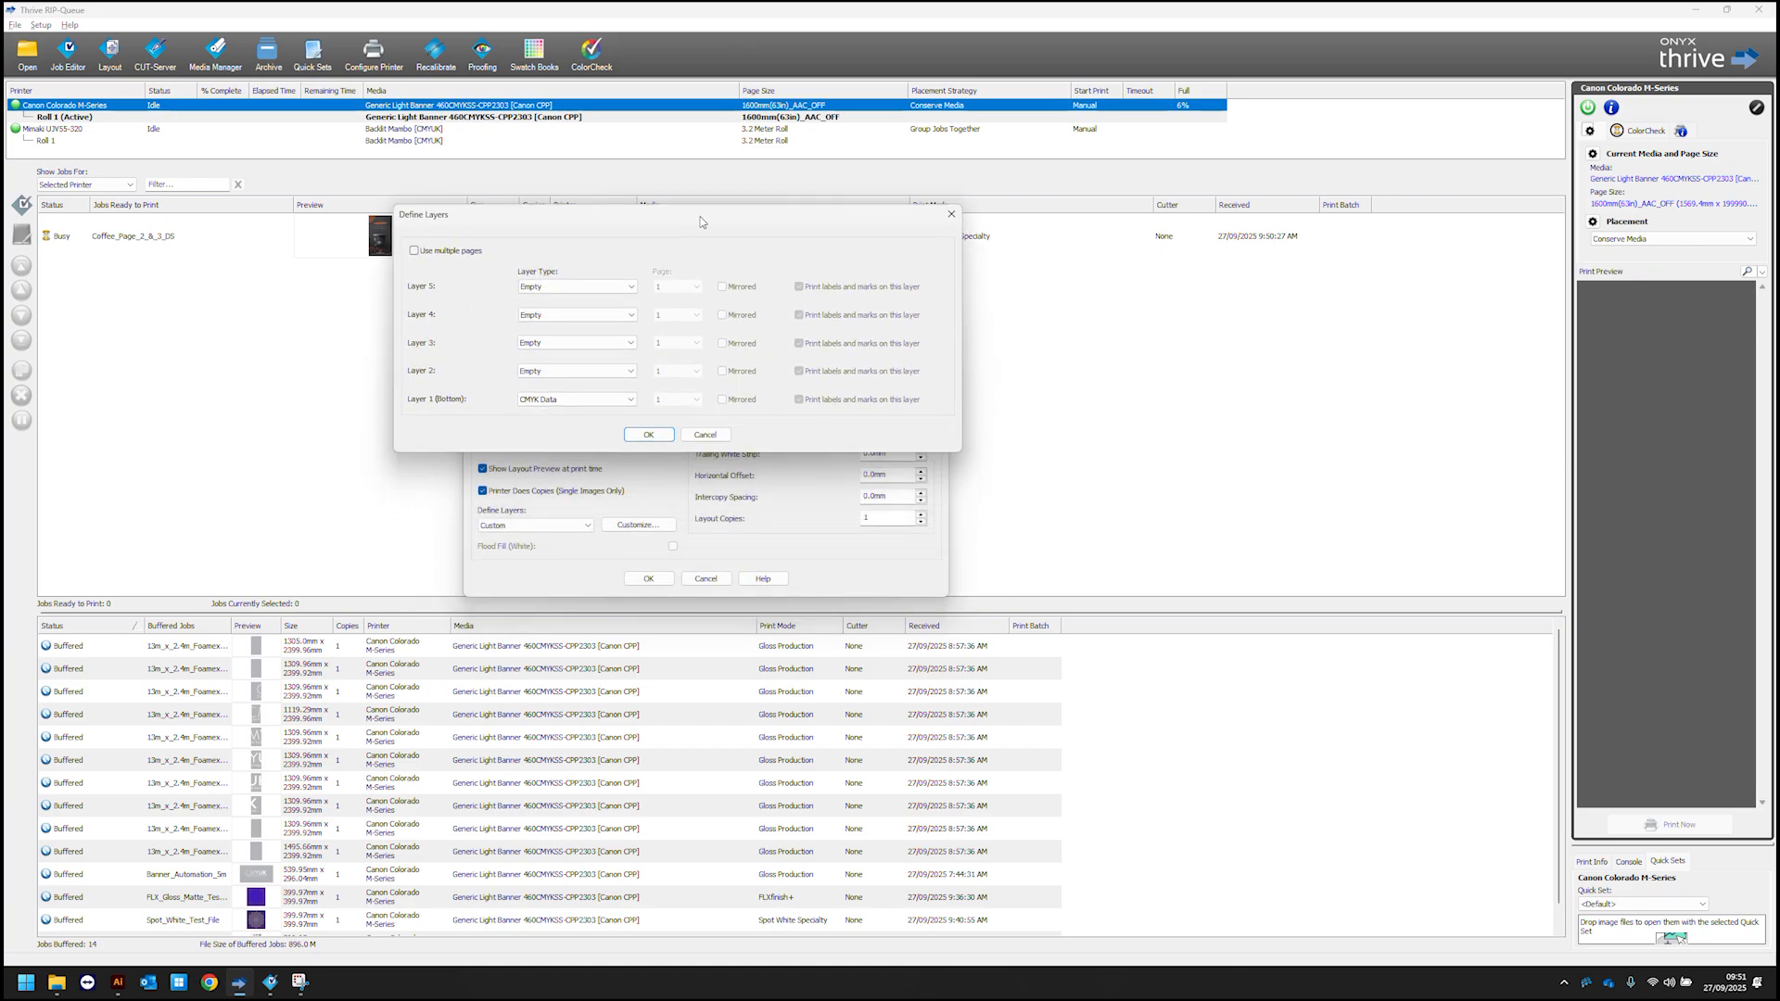
pyautogui.click(436, 252)
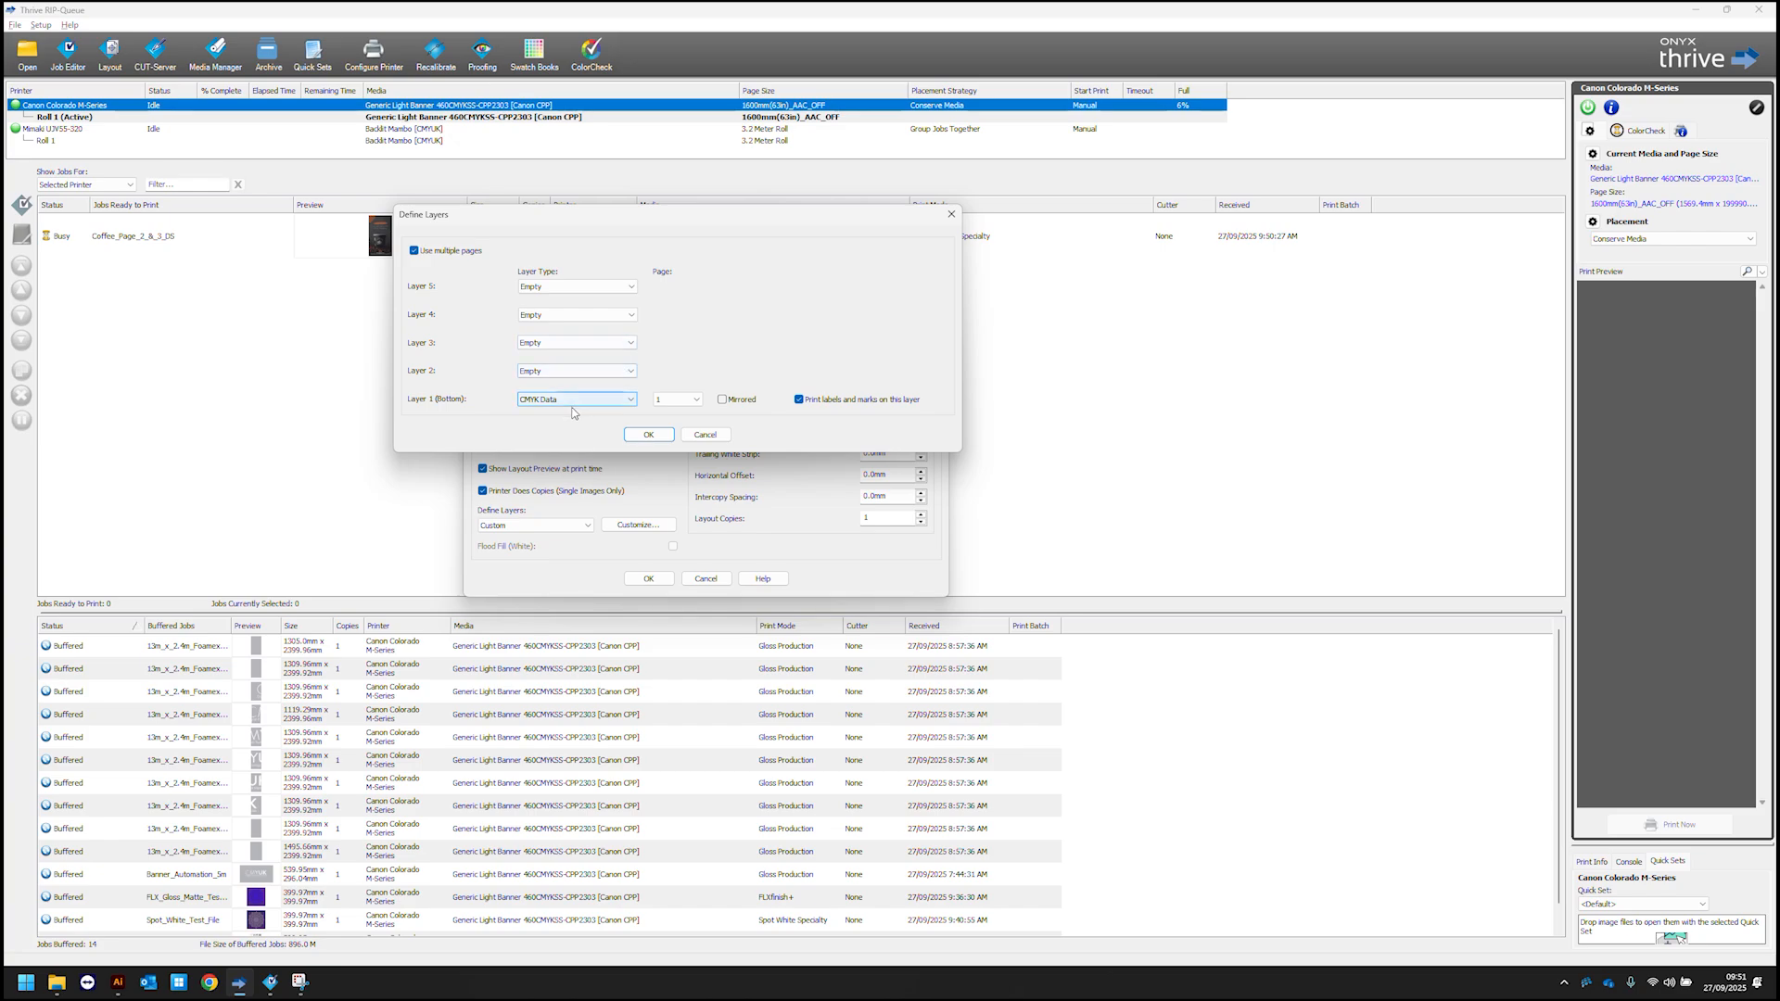
# Set layer 5 to CMYK Data taken from page 2.
pyautogui.click(592, 287)
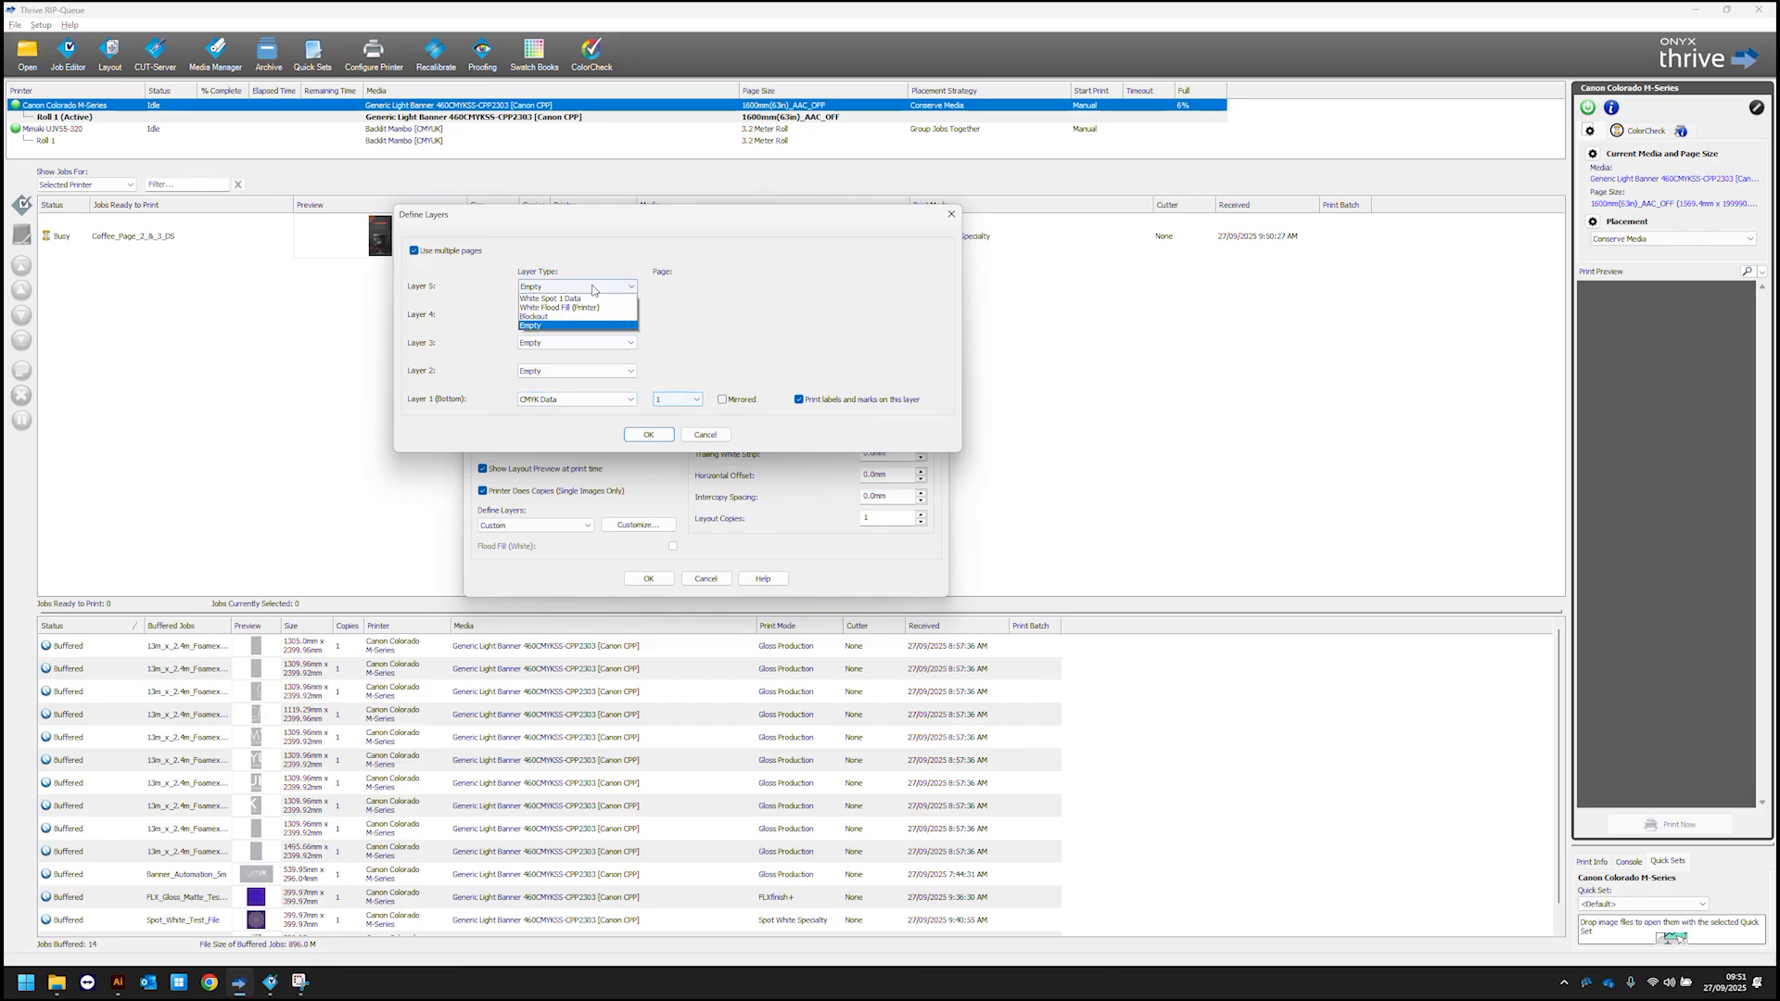
pyautogui.click(590, 298)
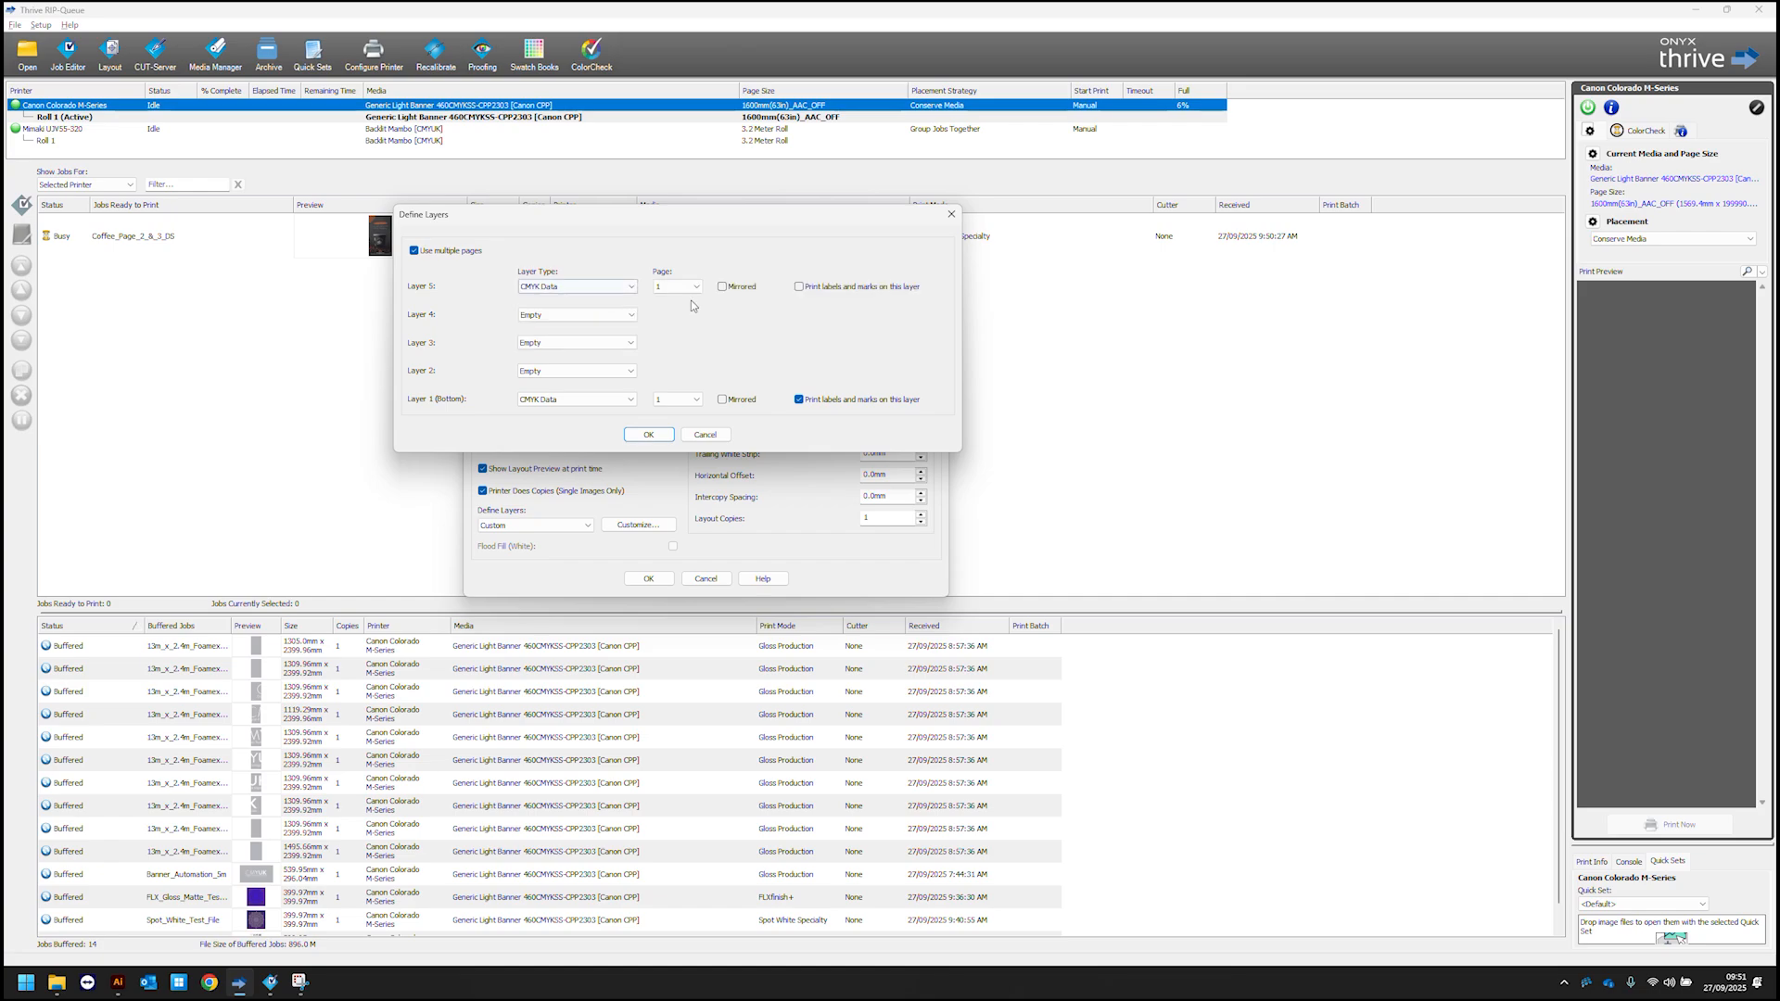
pyautogui.click(692, 288)
# Mirror layer 1 and print the labels and marks on layer 5 instead of layer 1.
pyautogui.click(723, 400)
pyautogui.click(799, 400)
pyautogui.click(858, 289)
# Set layers 2 and 4 to White Flood Fill (Printer) and layer 3 between them to Blockout.
pyautogui.moveTo(855, 212); pyautogui.dragTo(957, 212)
pyautogui.click(681, 373)
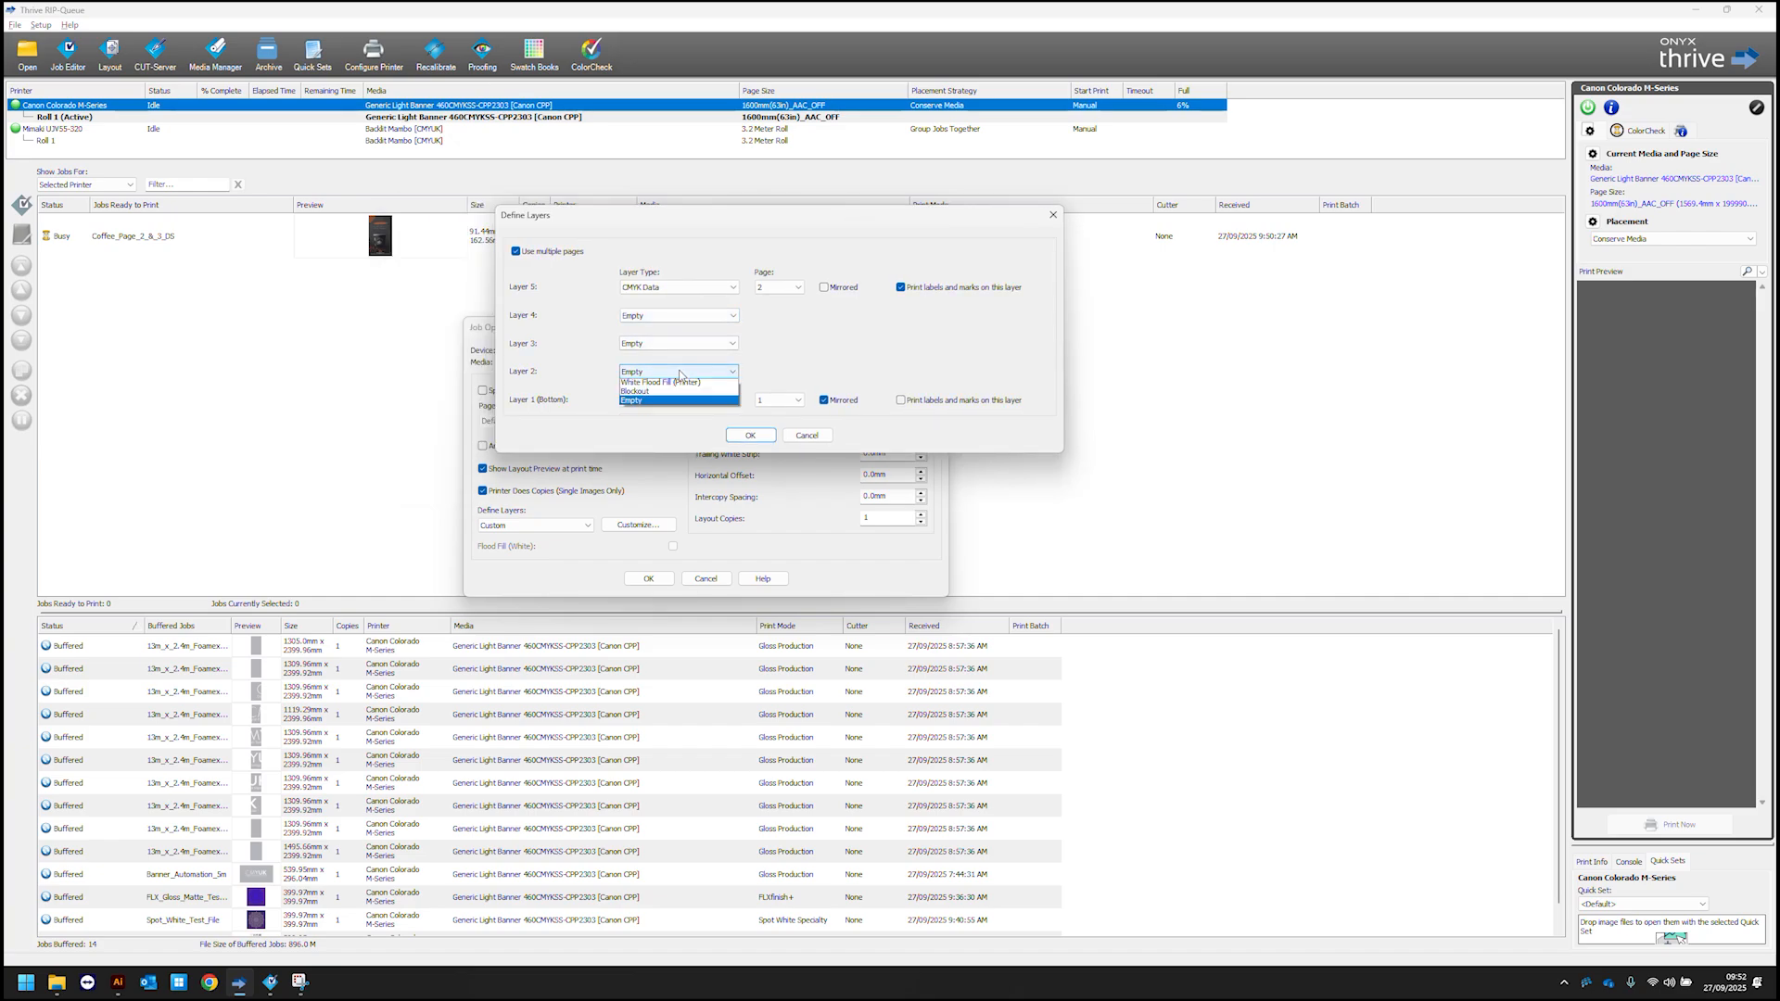
pyautogui.click(676, 403)
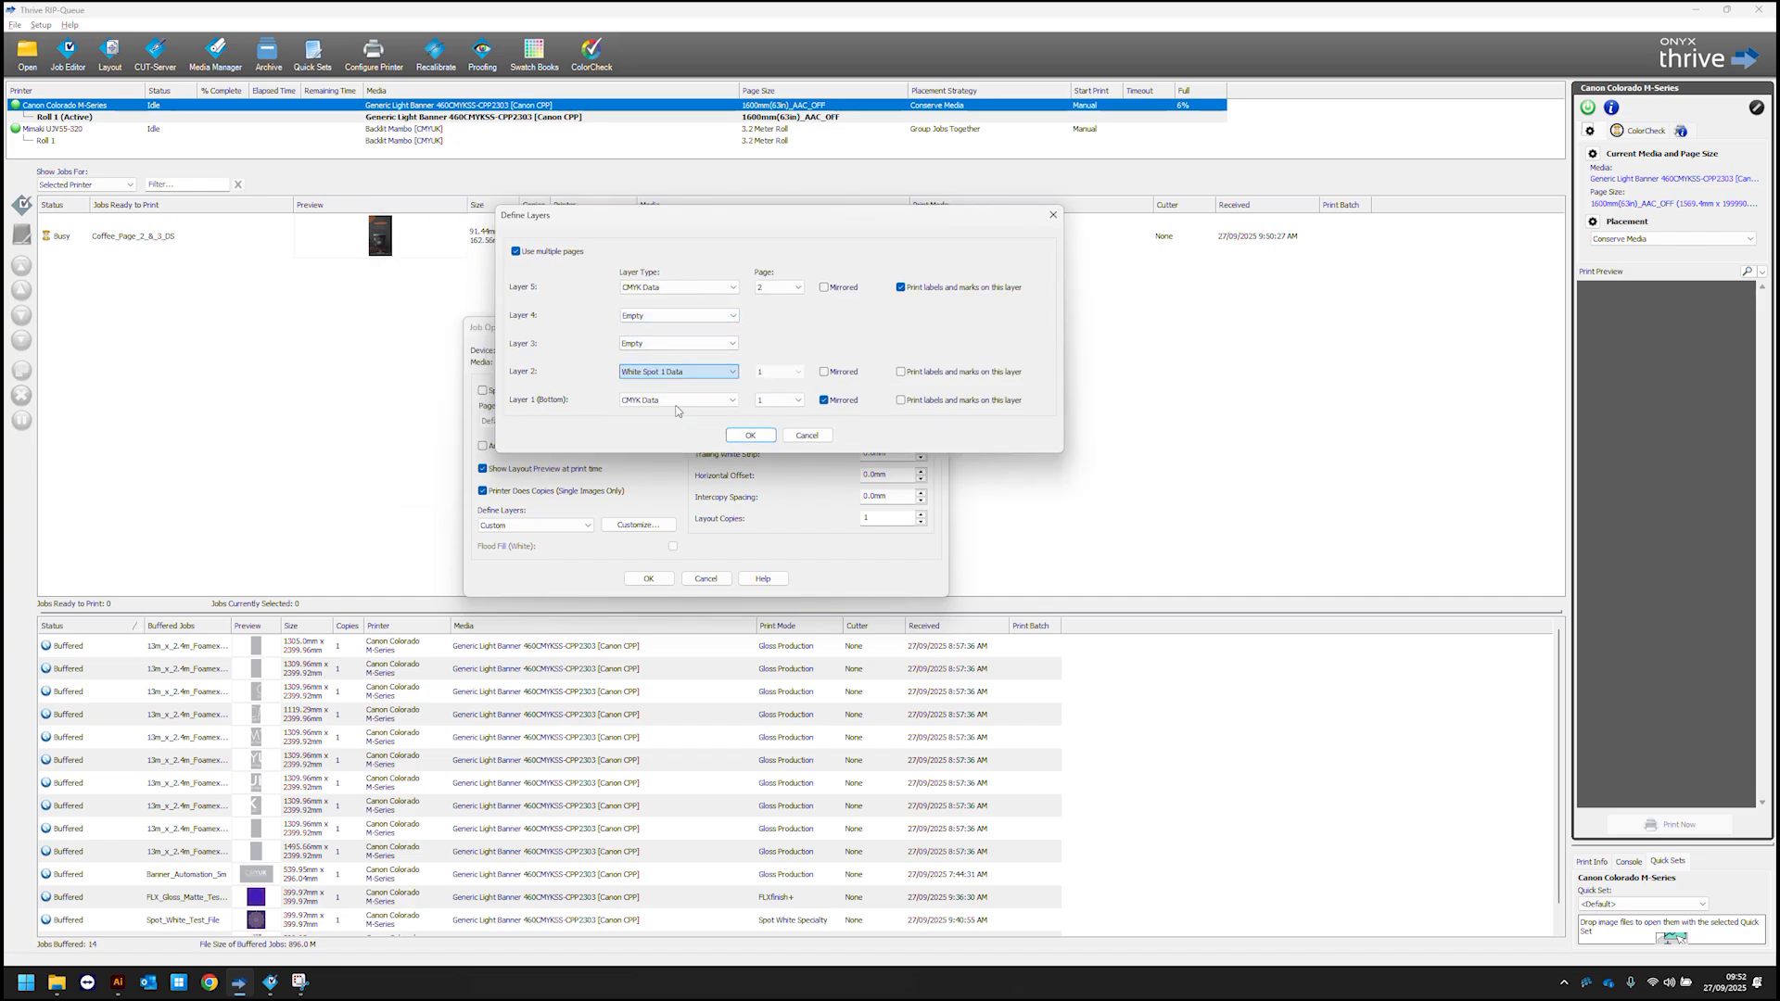
pyautogui.click(678, 372)
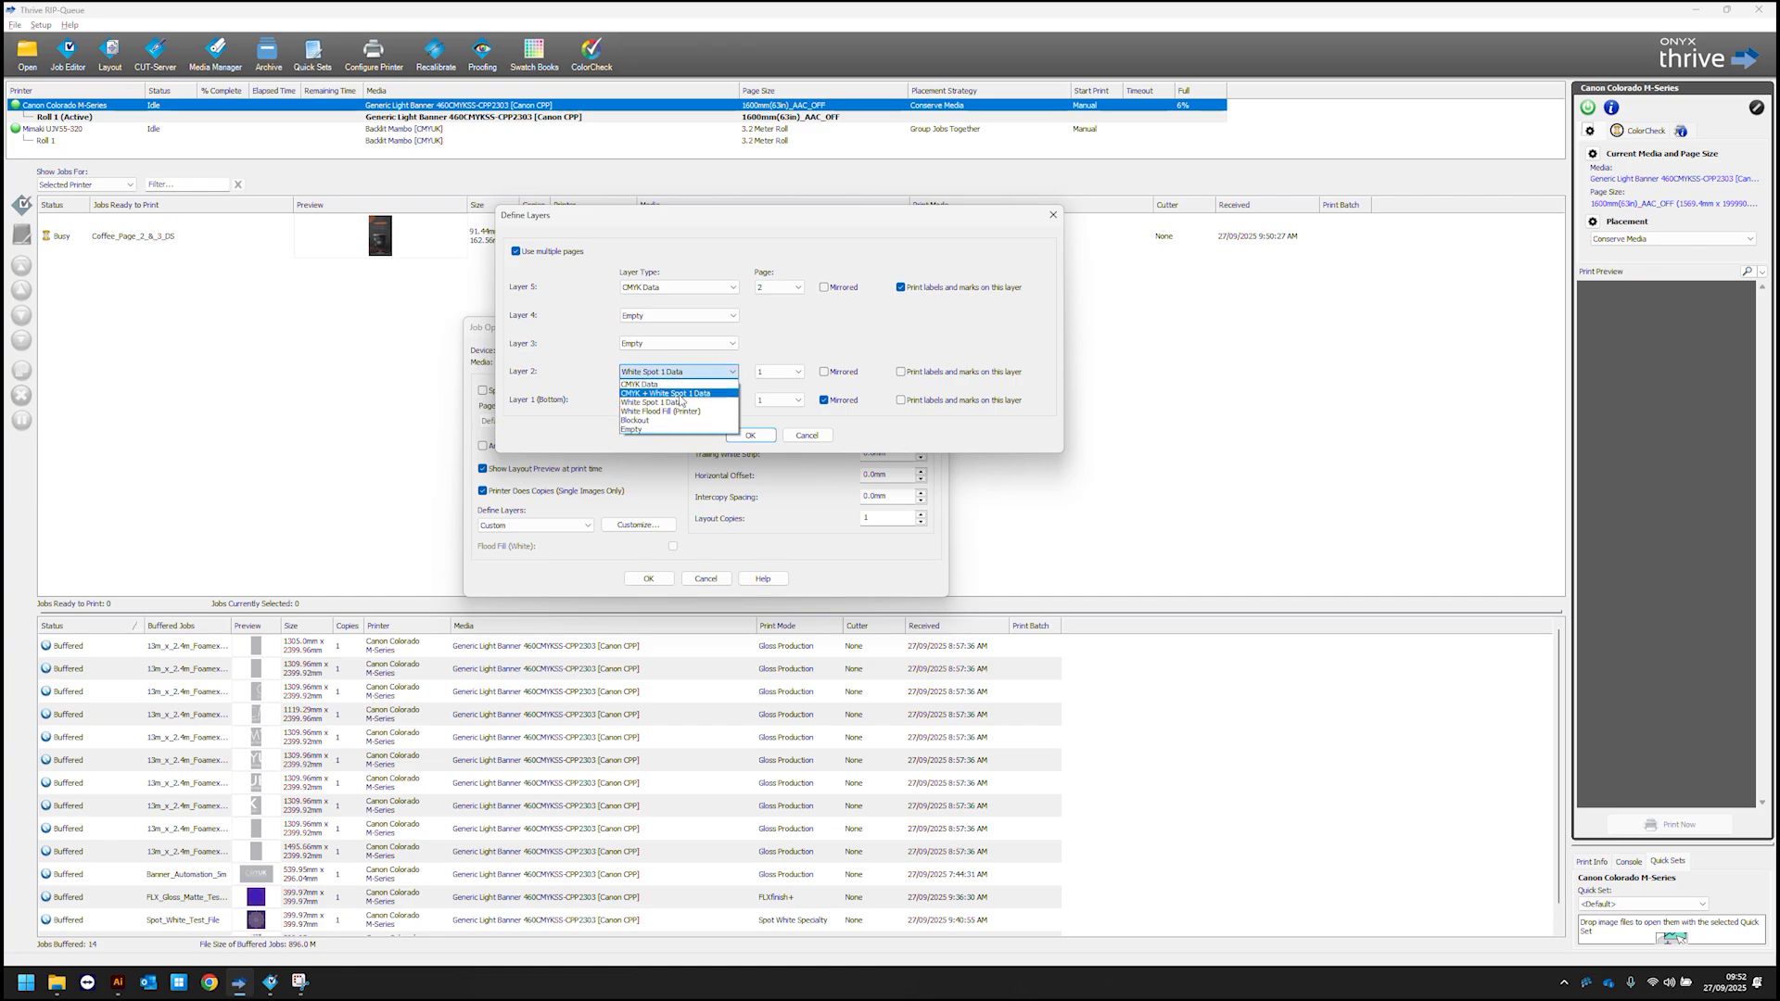
pyautogui.click(677, 410)
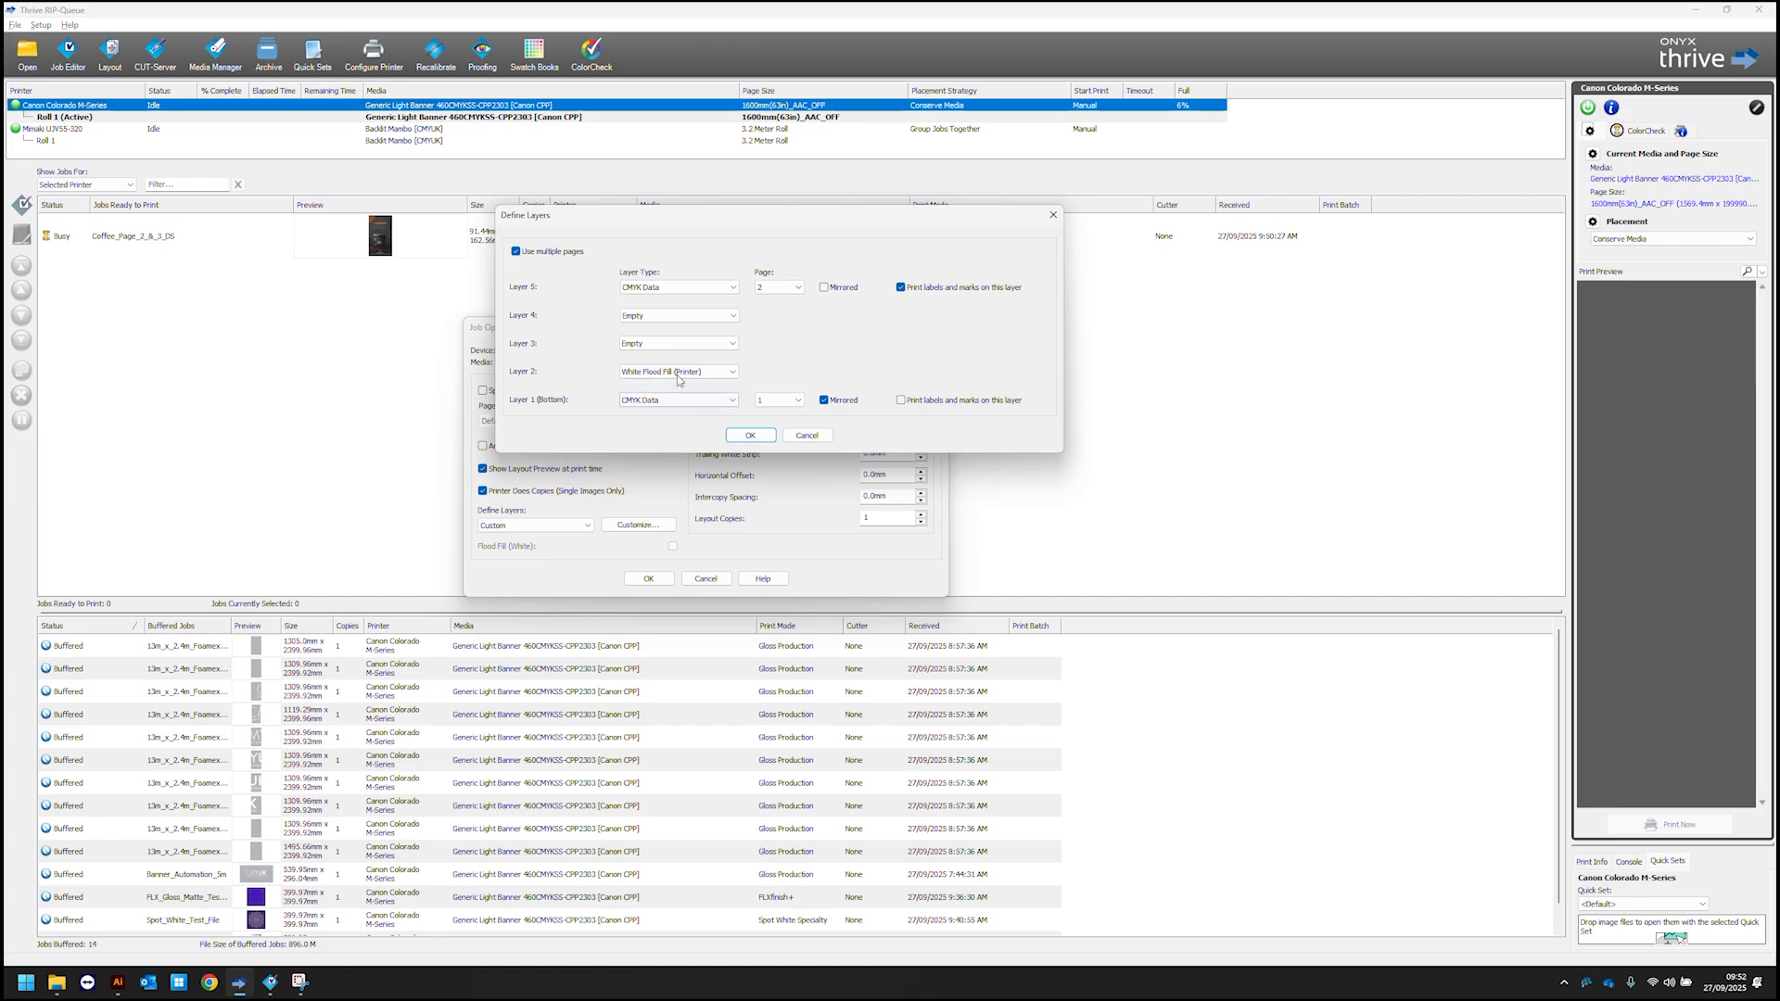
pyautogui.click(681, 316)
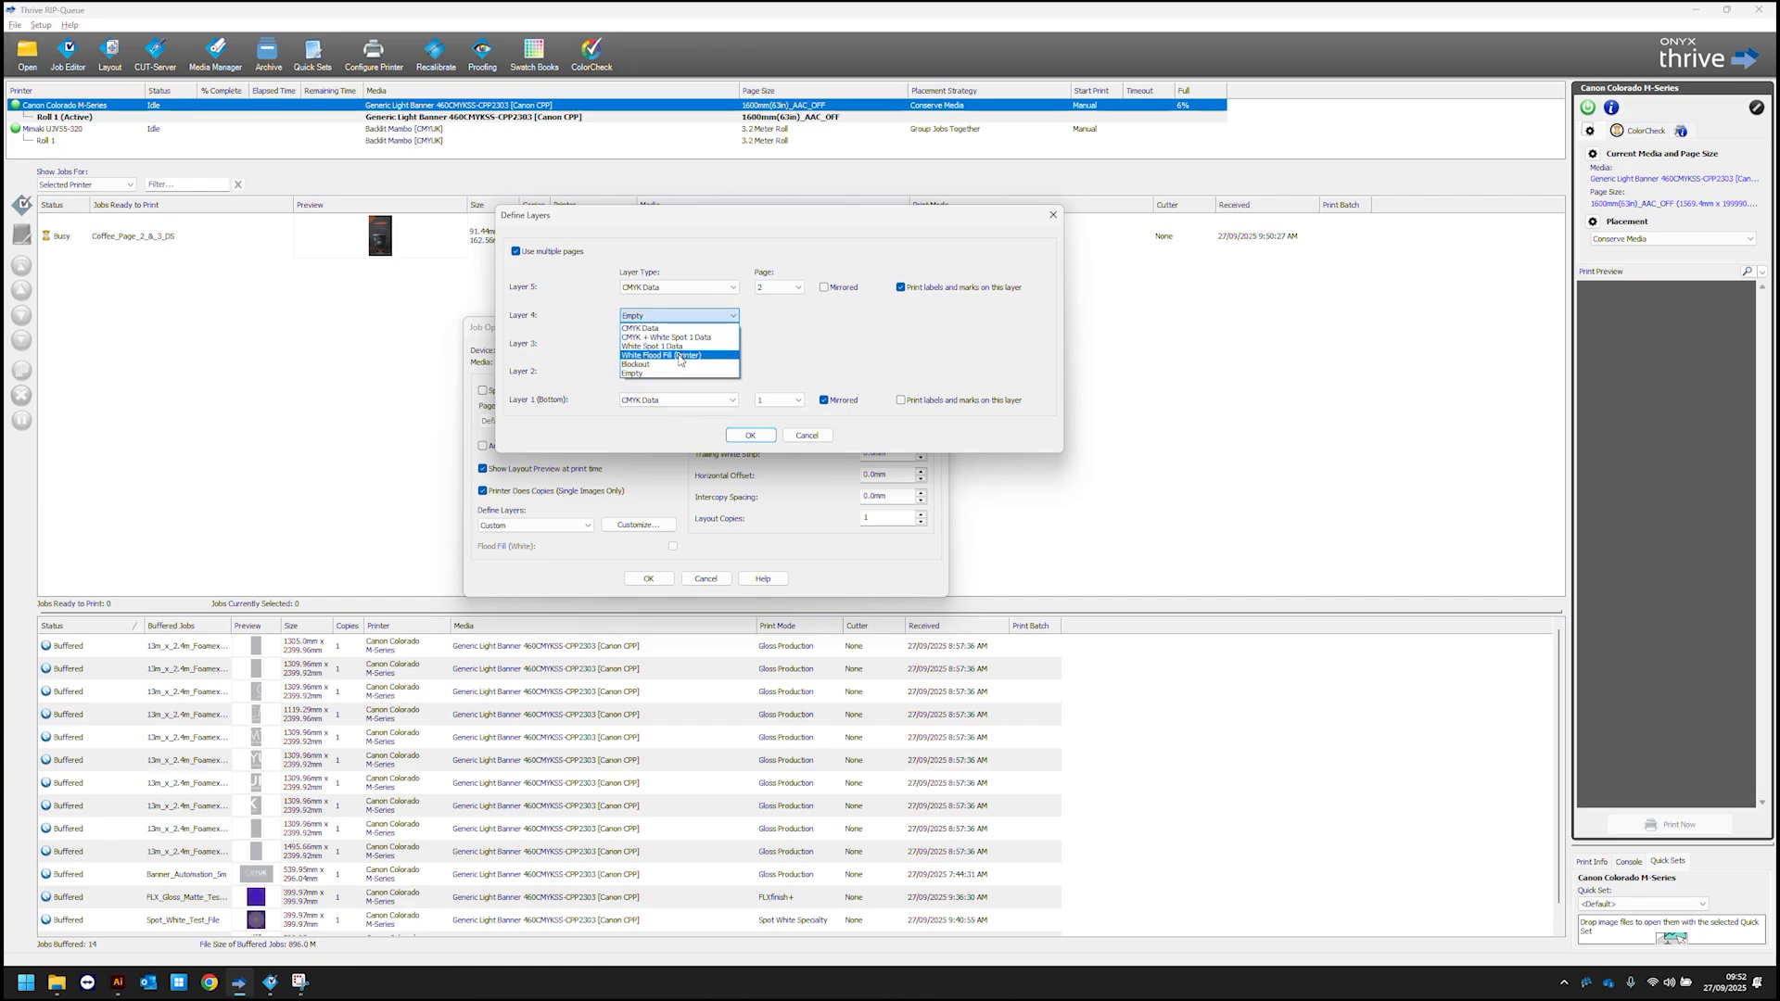
pyautogui.click(681, 357)
pyautogui.click(686, 344)
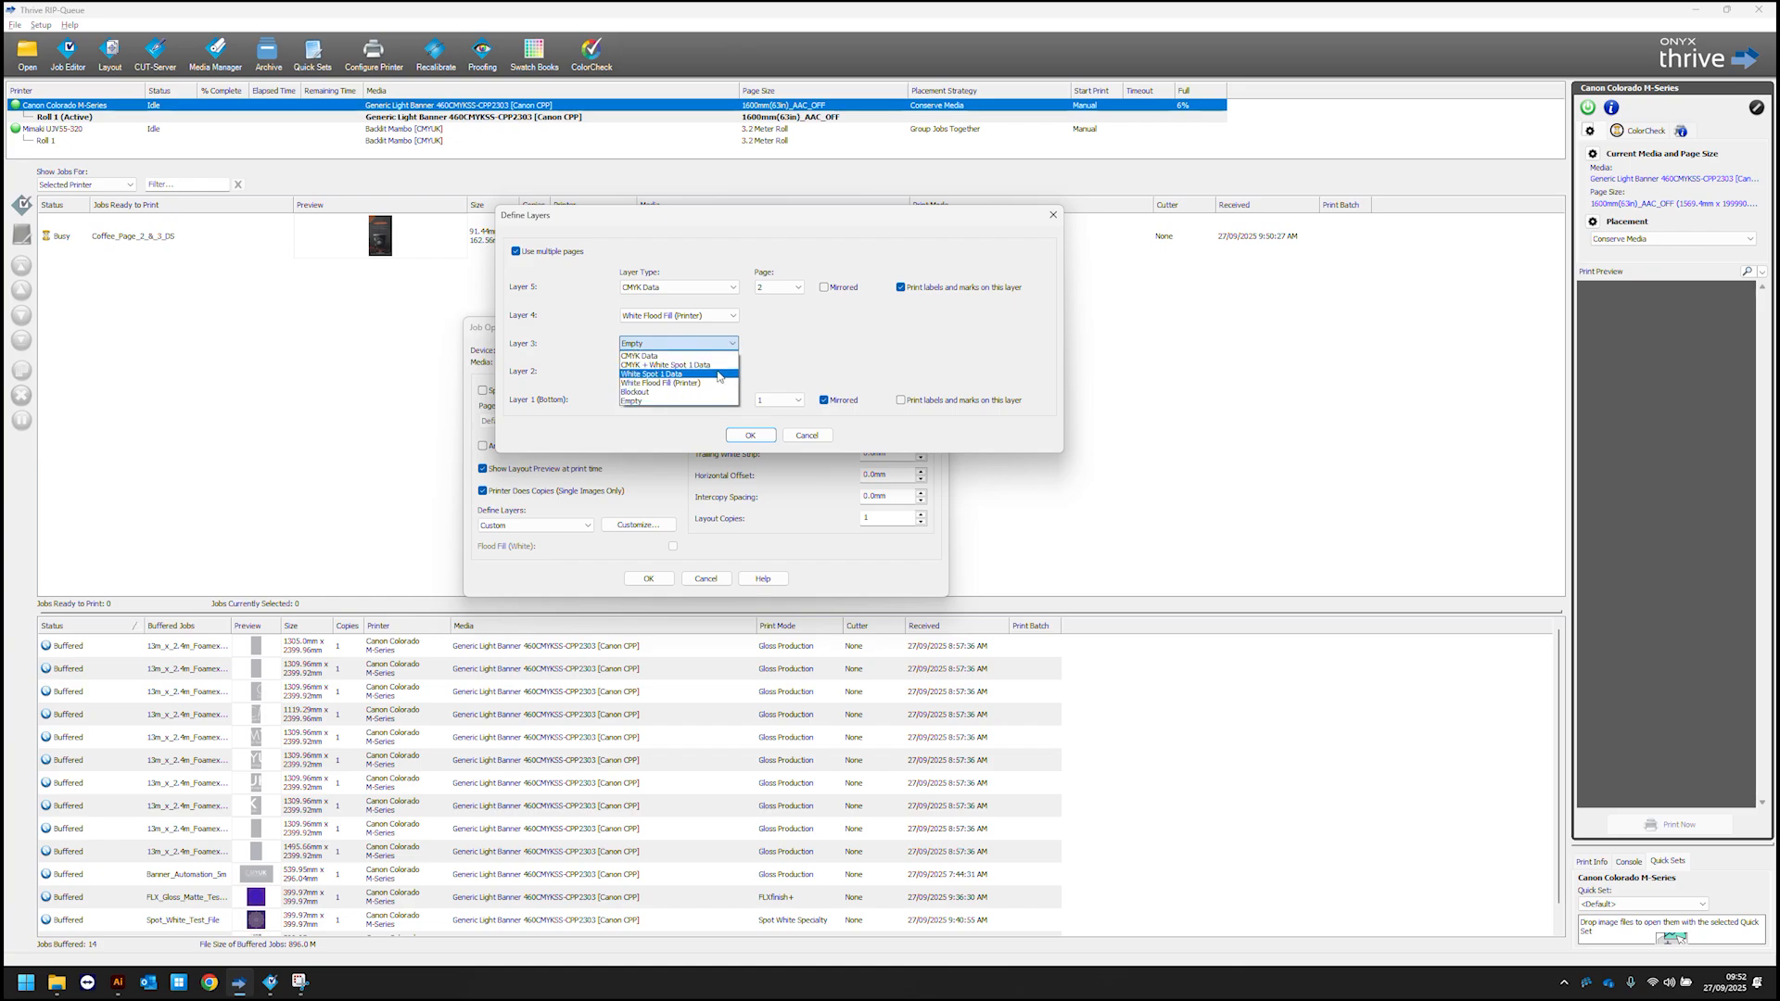
pyautogui.click(709, 391)
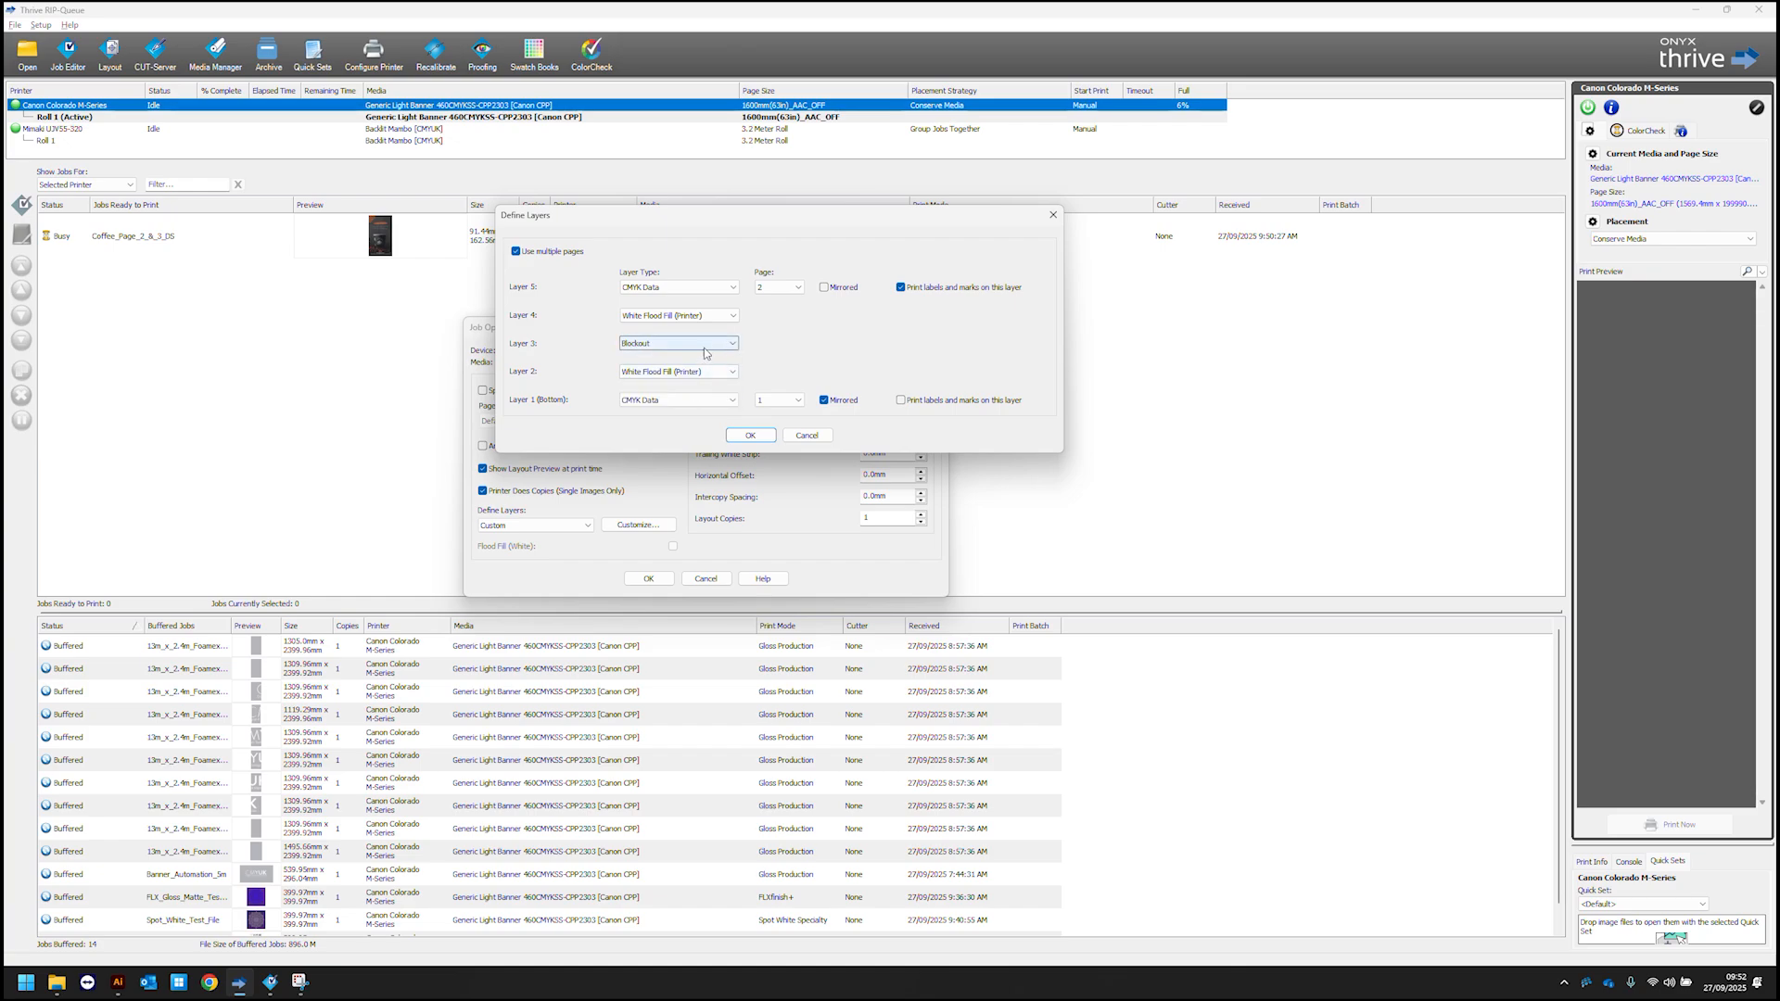
# Try CMYK Data with its page choices as the layer 3 type and return the layer to Blockout.
pyautogui.click(709, 345)
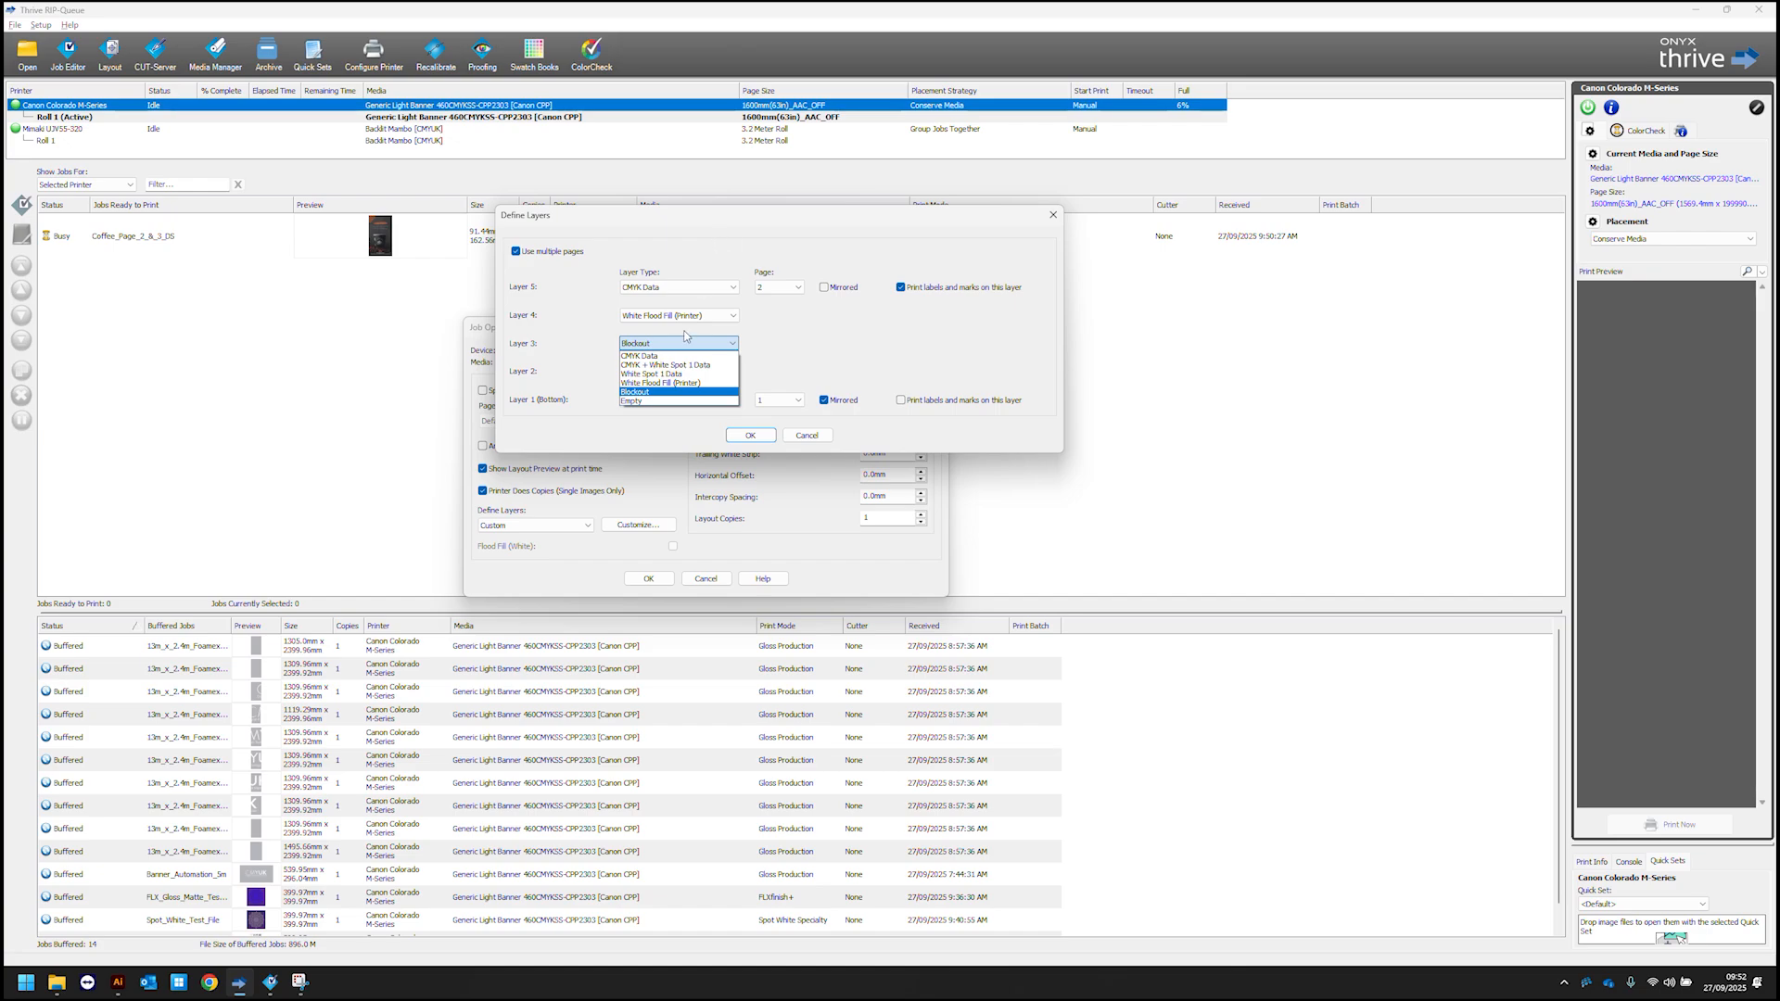
pyautogui.click(673, 357)
pyautogui.click(778, 344)
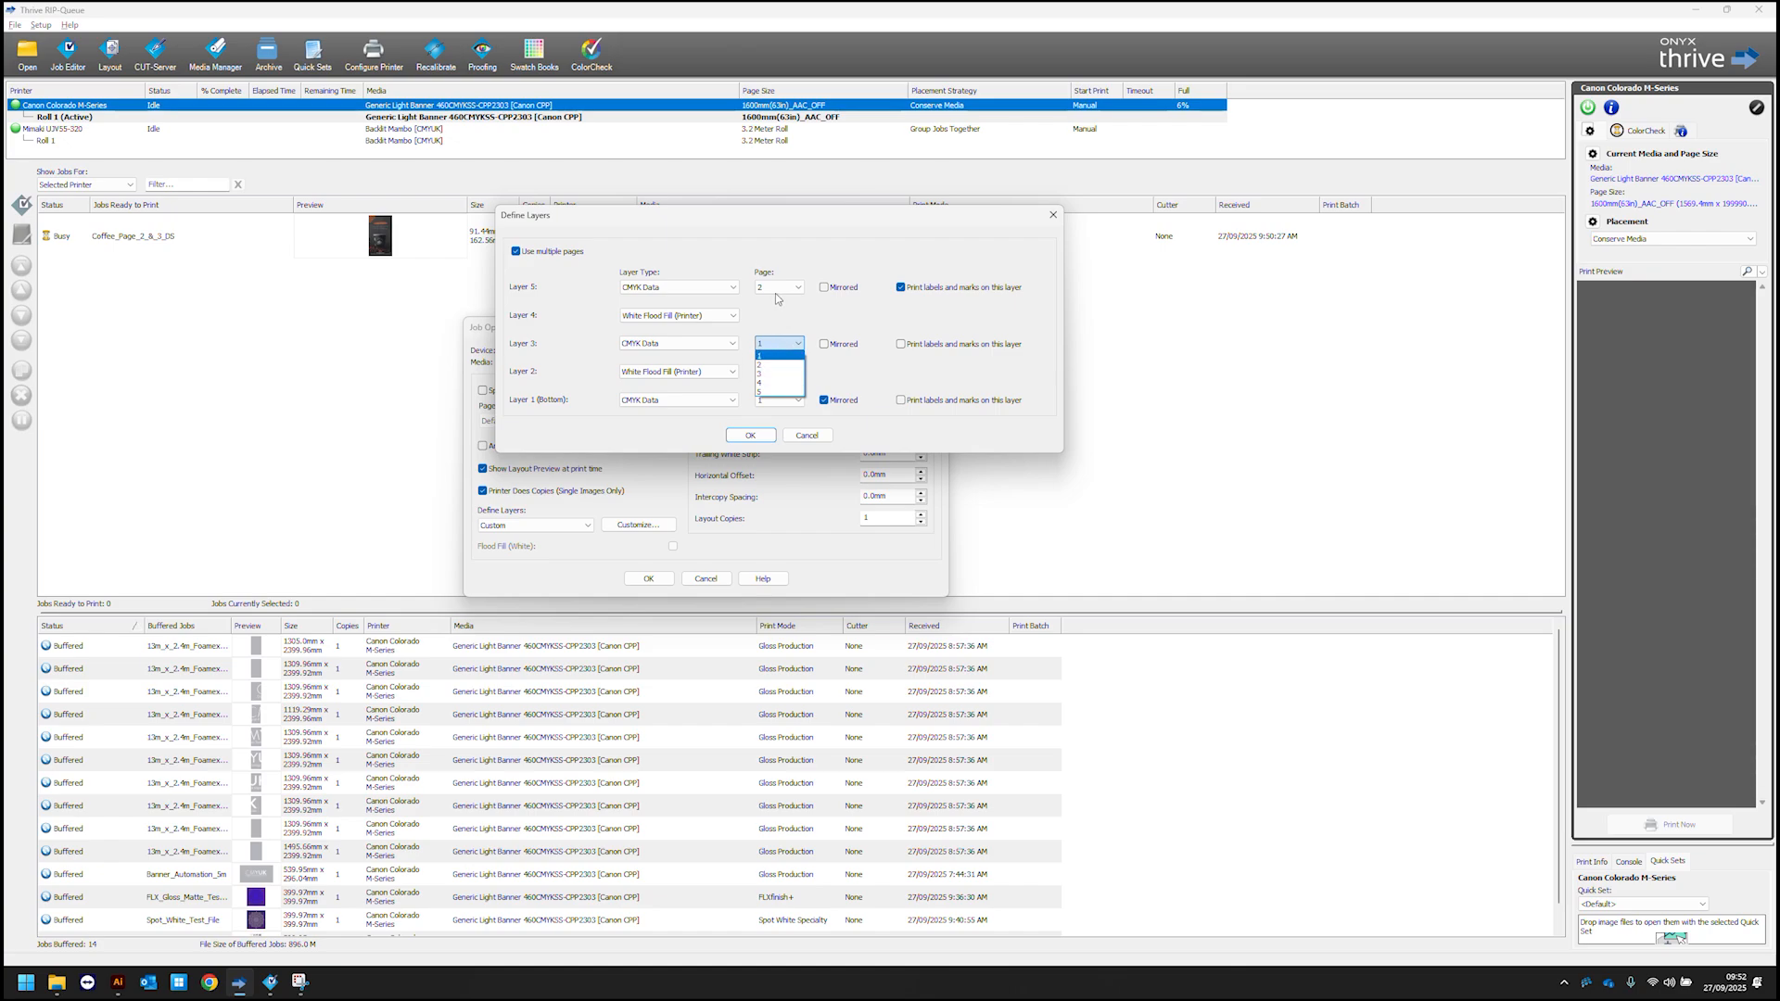
pyautogui.click(681, 344)
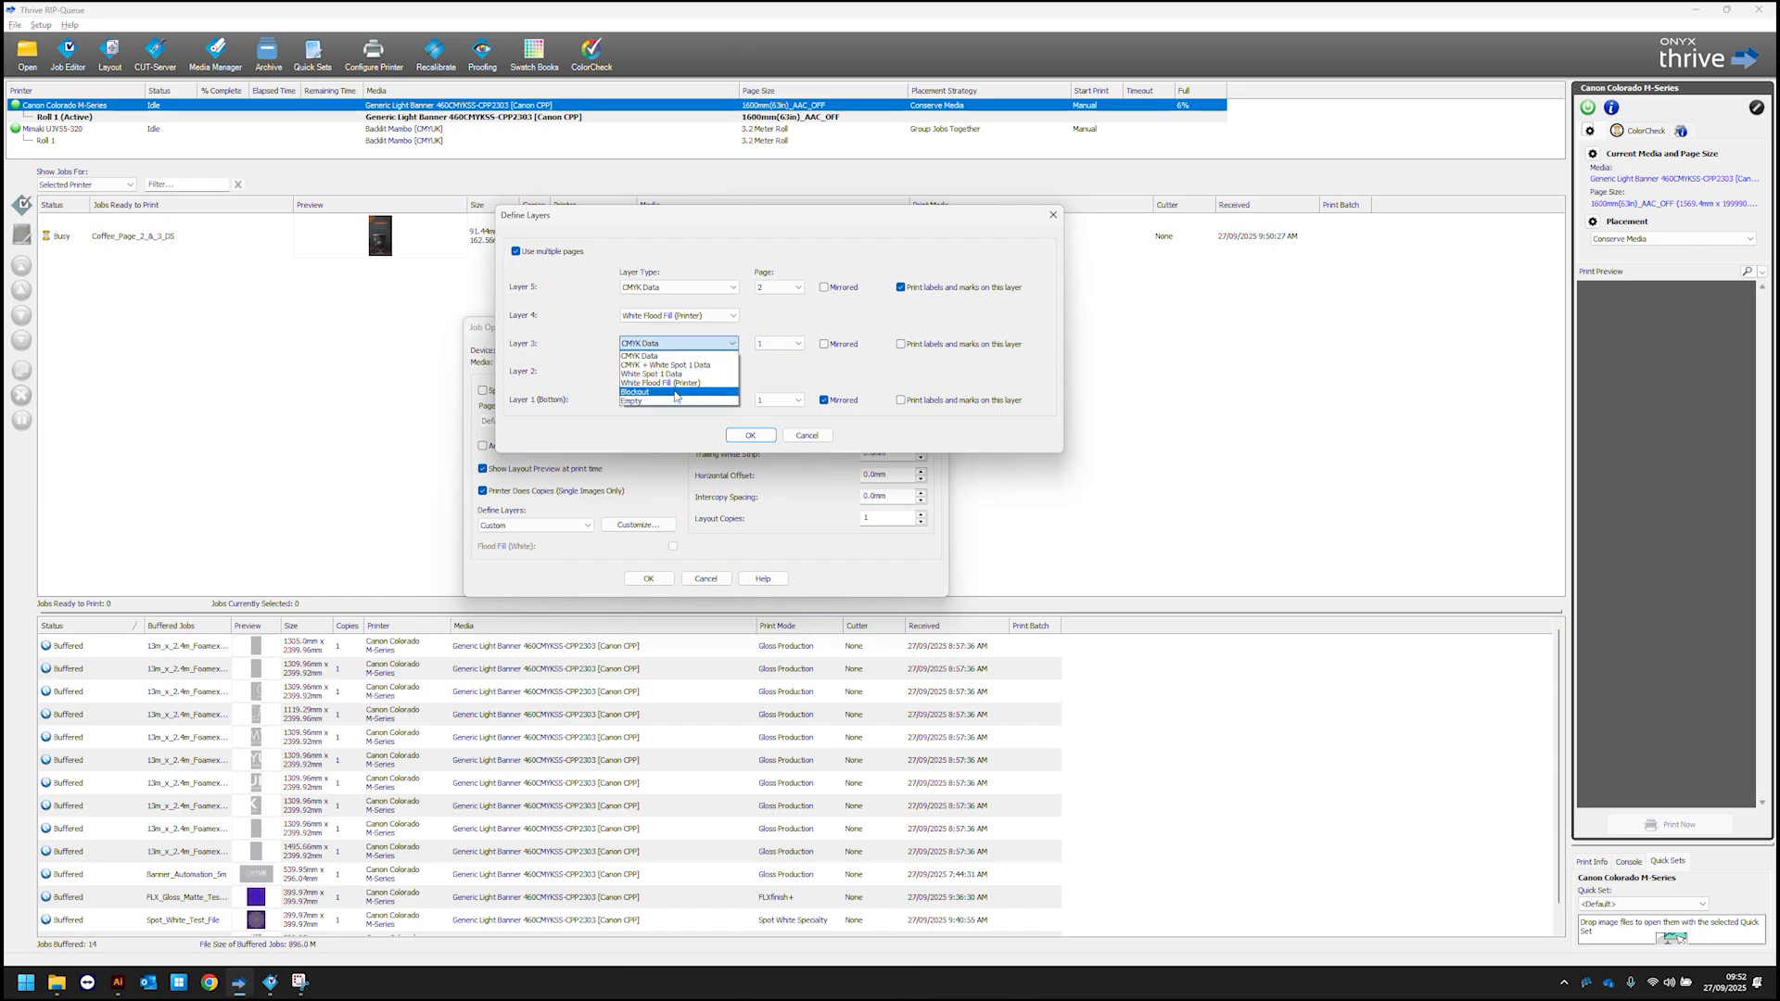
pyautogui.click(684, 391)
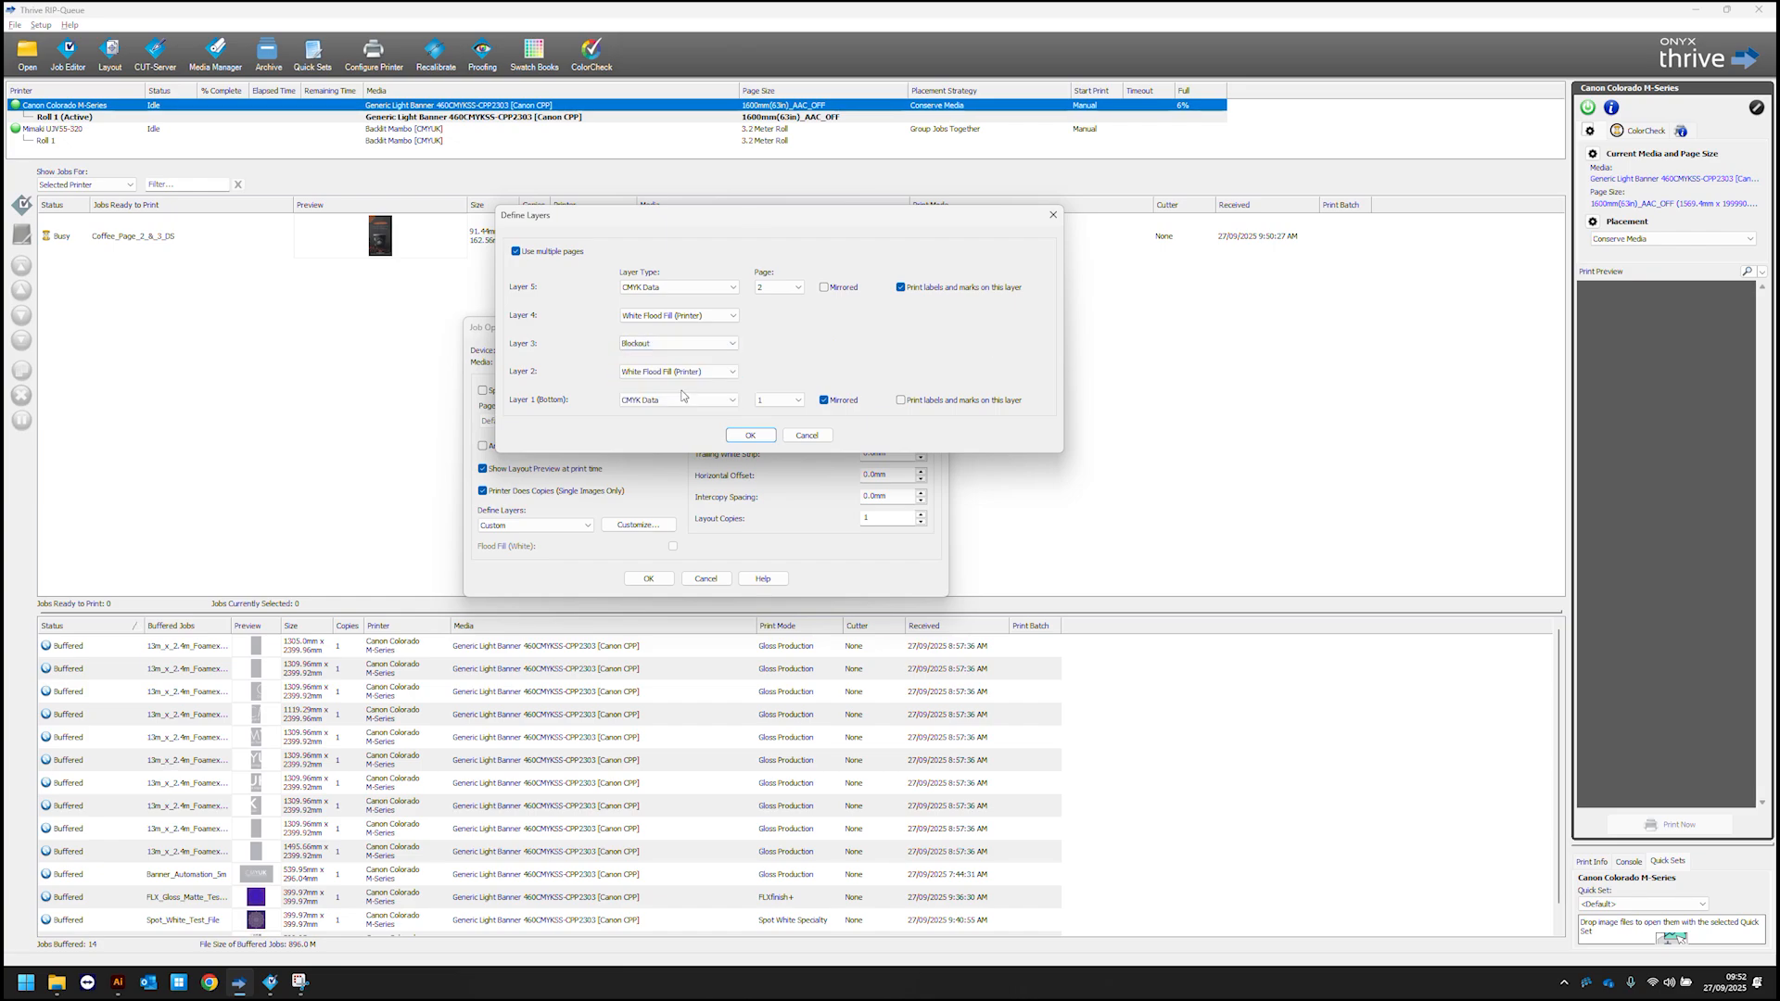
# Accept the custom five-layer definition and apply the job options.
pyautogui.click(750, 436)
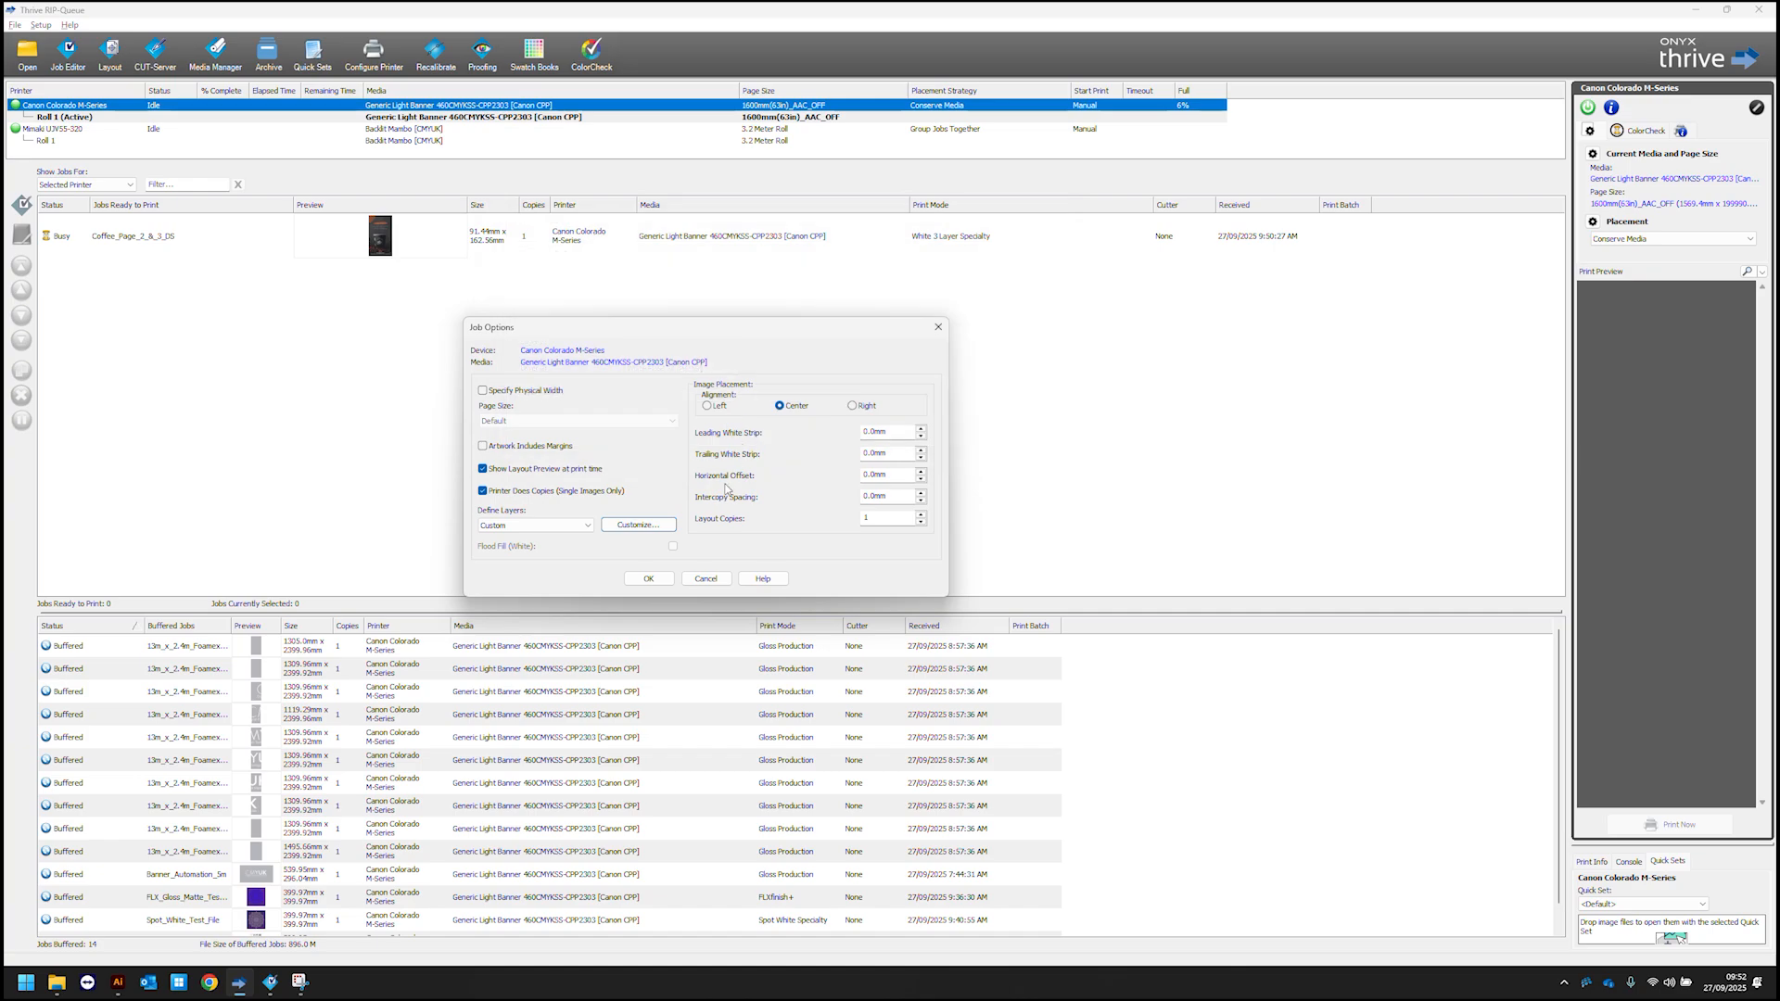
pyautogui.click(647, 578)
# Open the enlarged print preview of the coffee job and magnify it to 150% width.
pyautogui.click(500, 249)
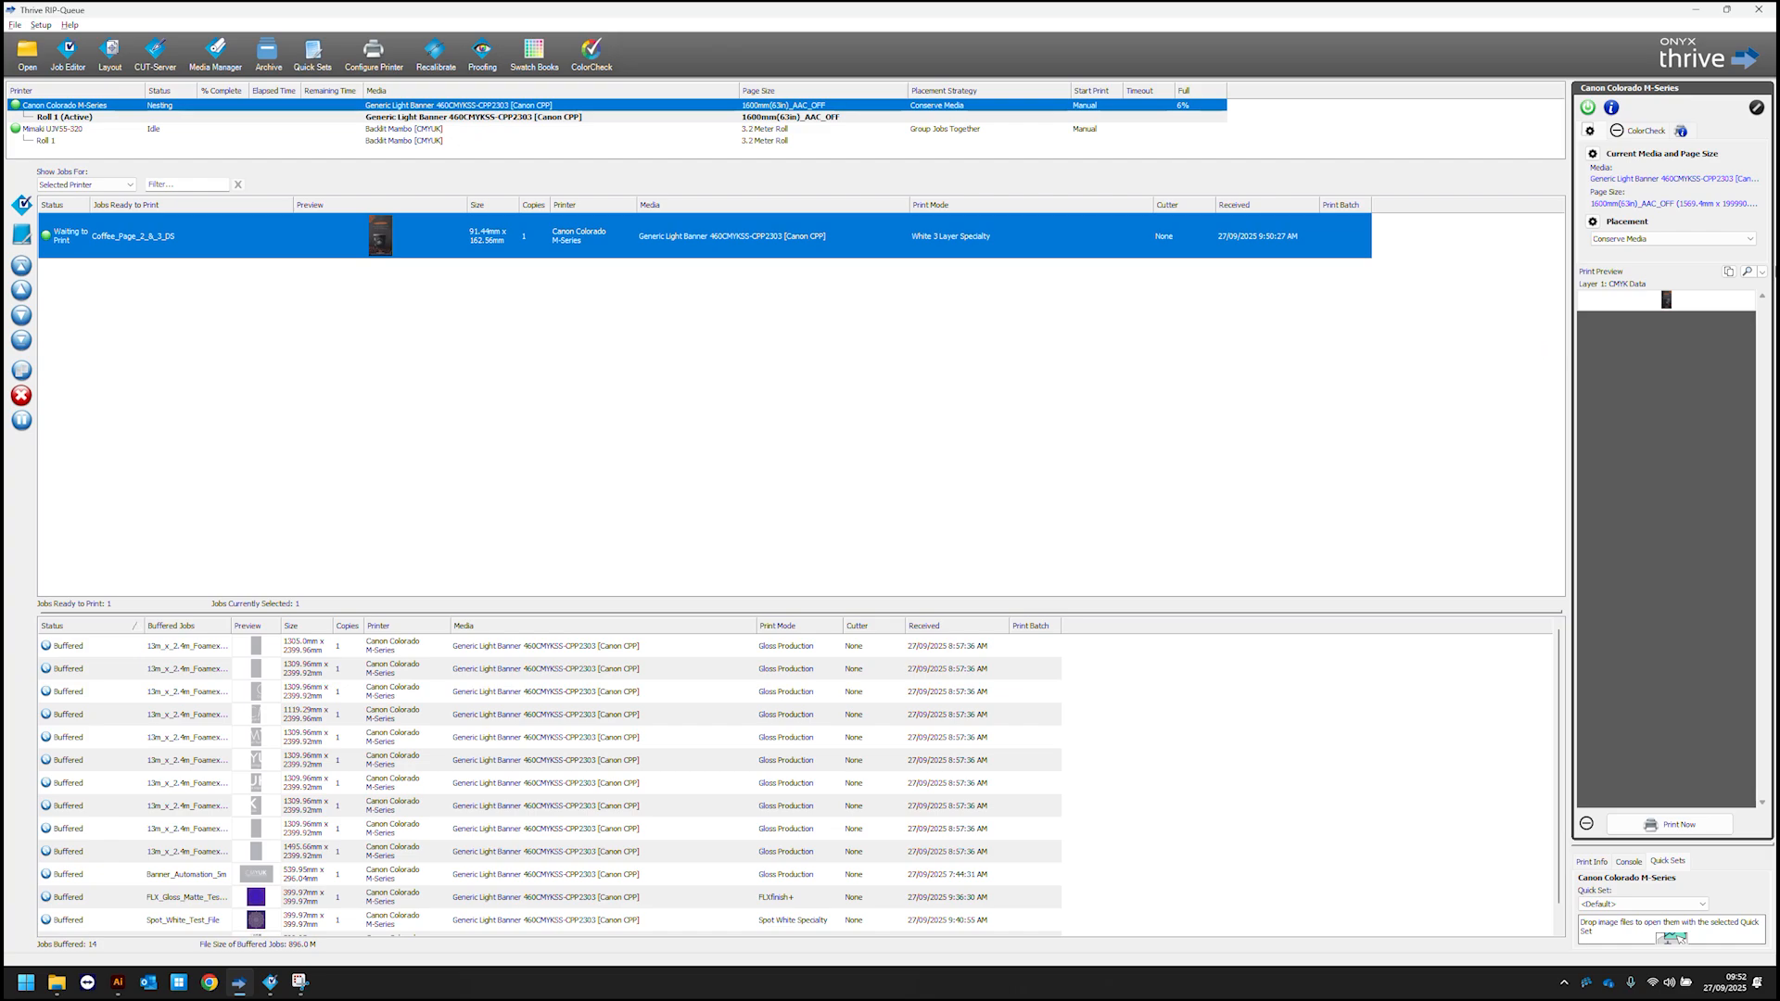
pyautogui.click(1746, 272)
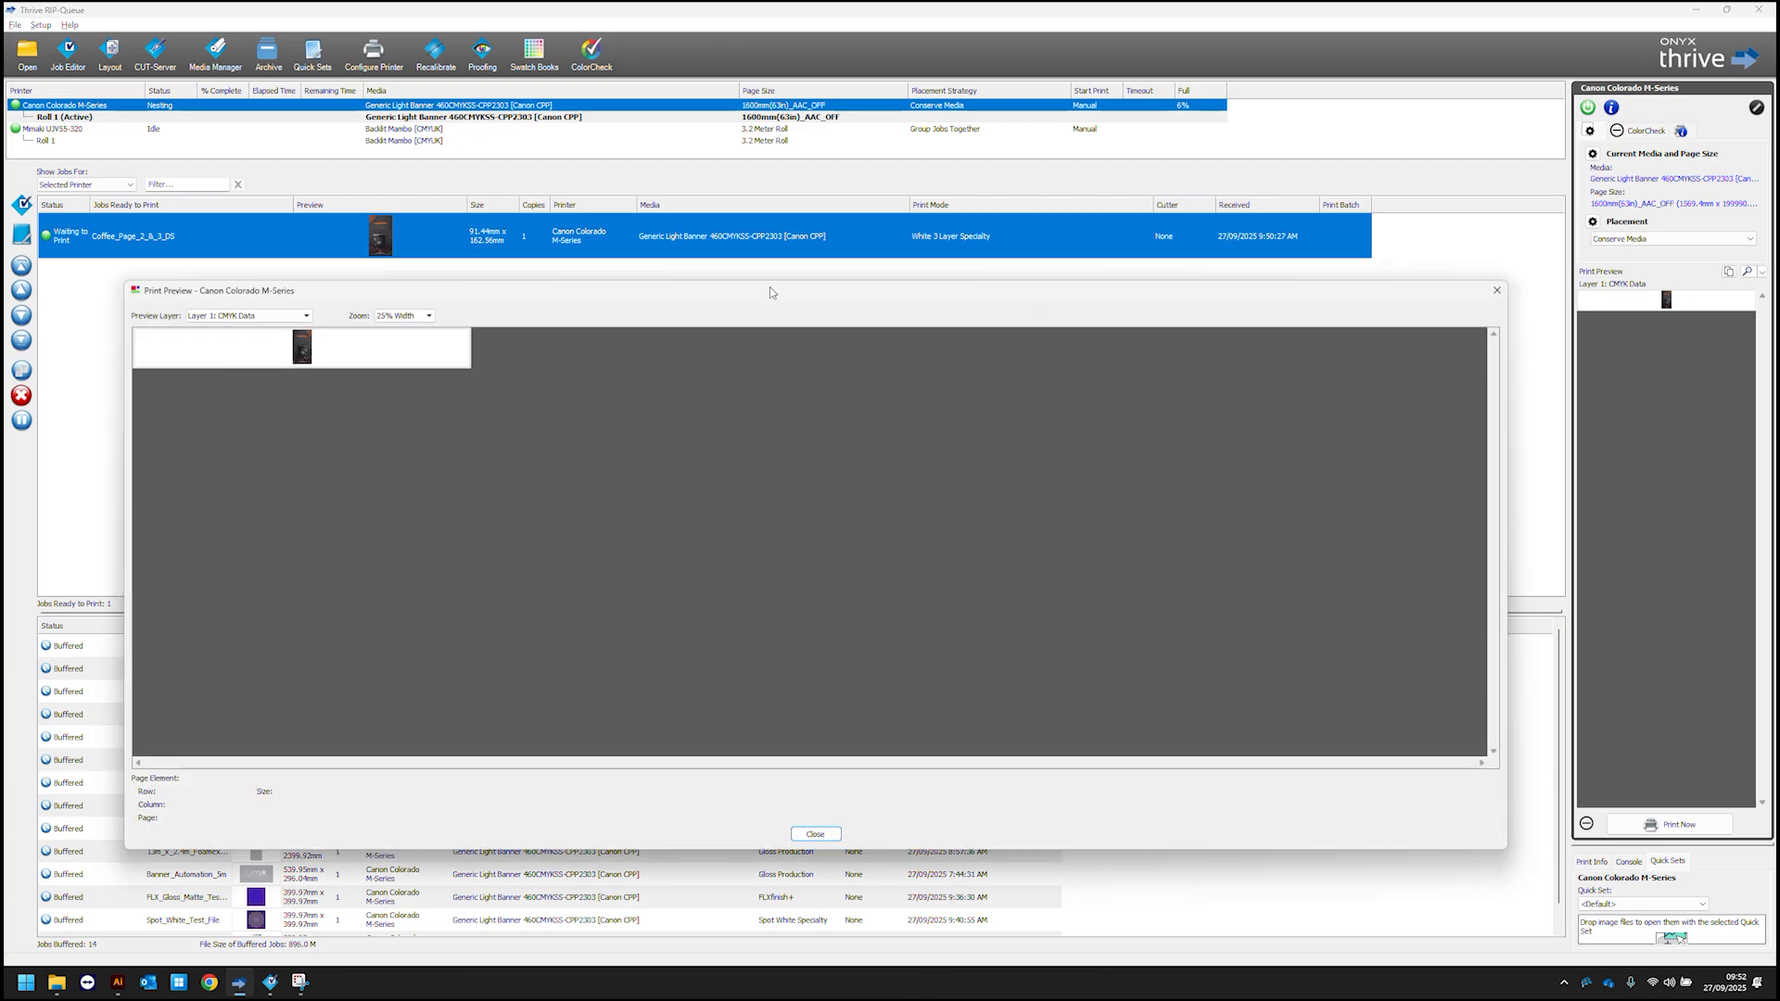
pyautogui.click(428, 316)
pyautogui.click(412, 346)
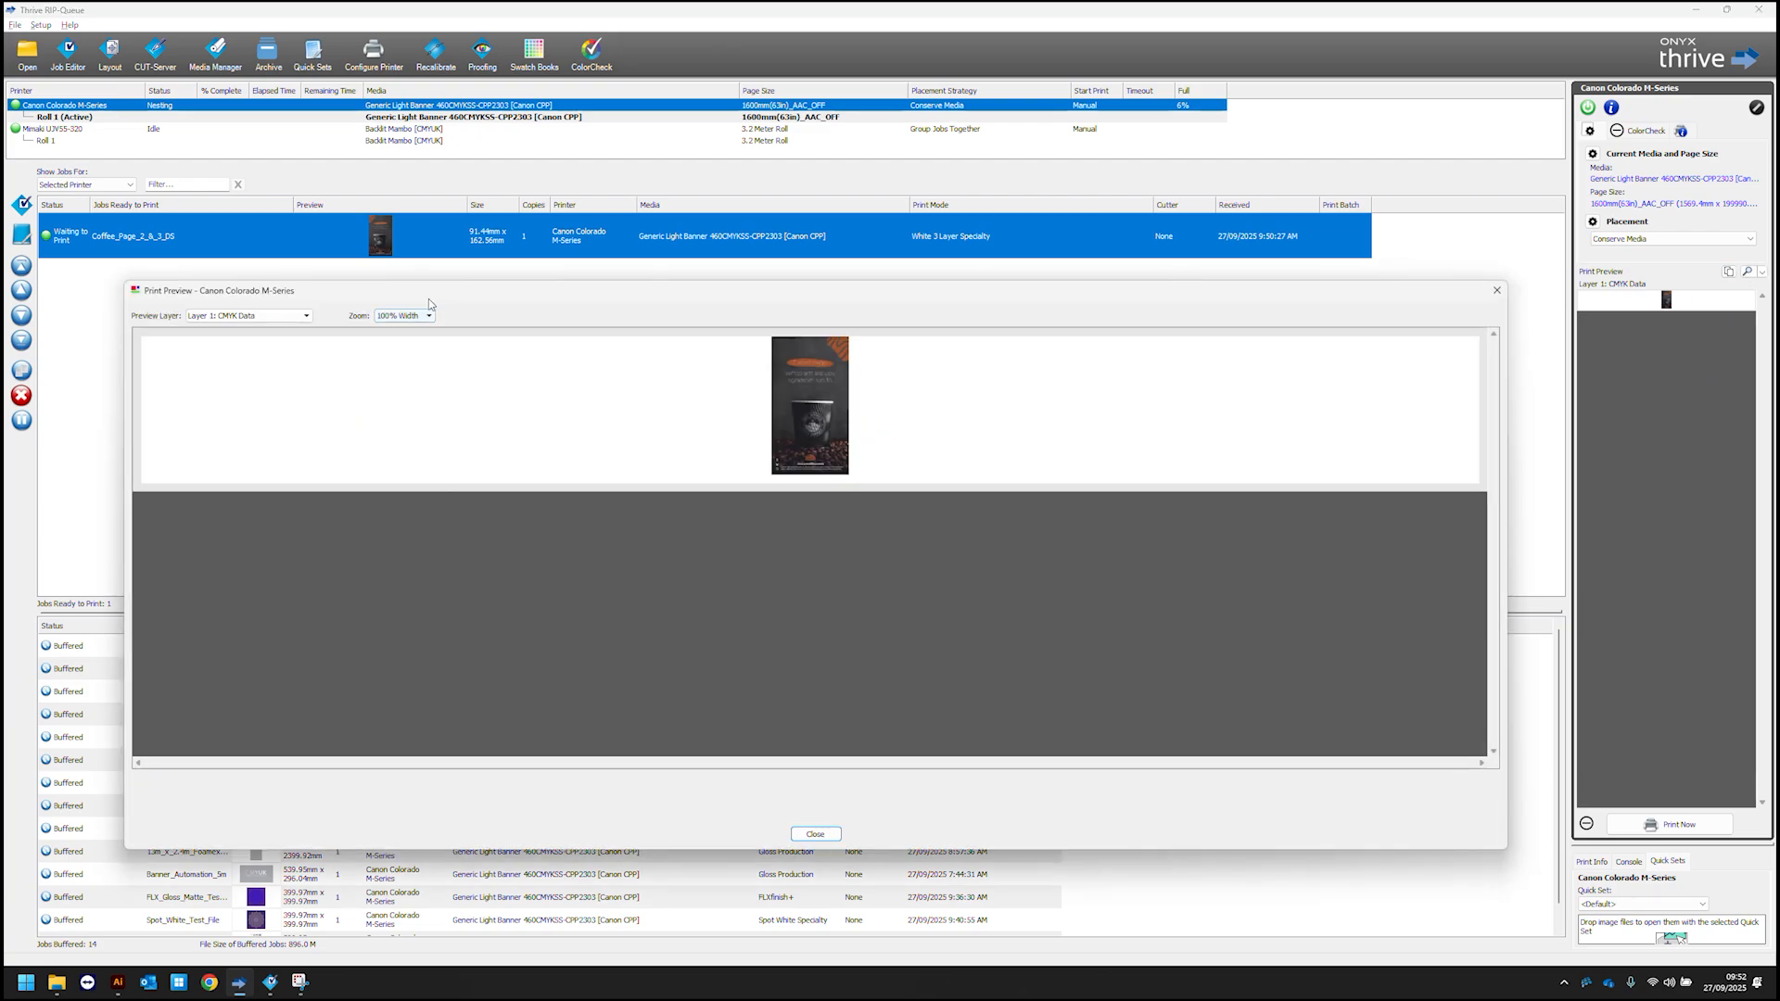
pyautogui.click(429, 316)
pyautogui.click(414, 356)
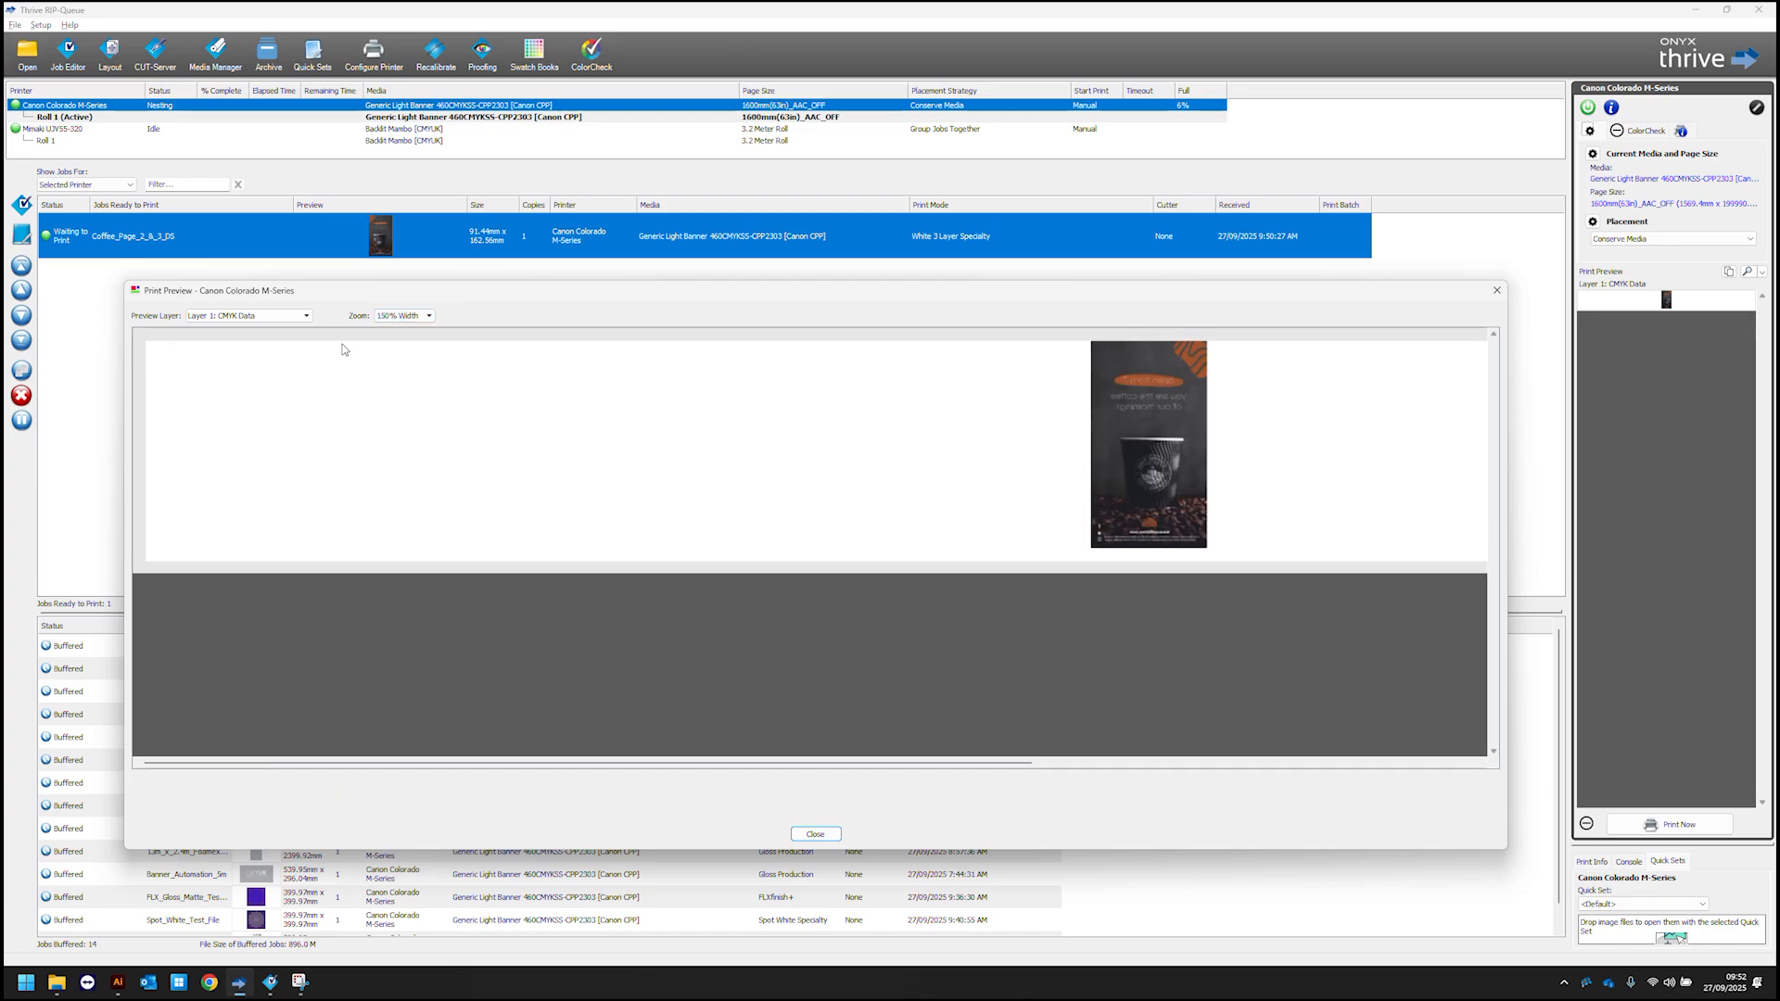
# Examine layers 2 to 5 of the job one after another in the print preview.
pyautogui.click(213, 317)
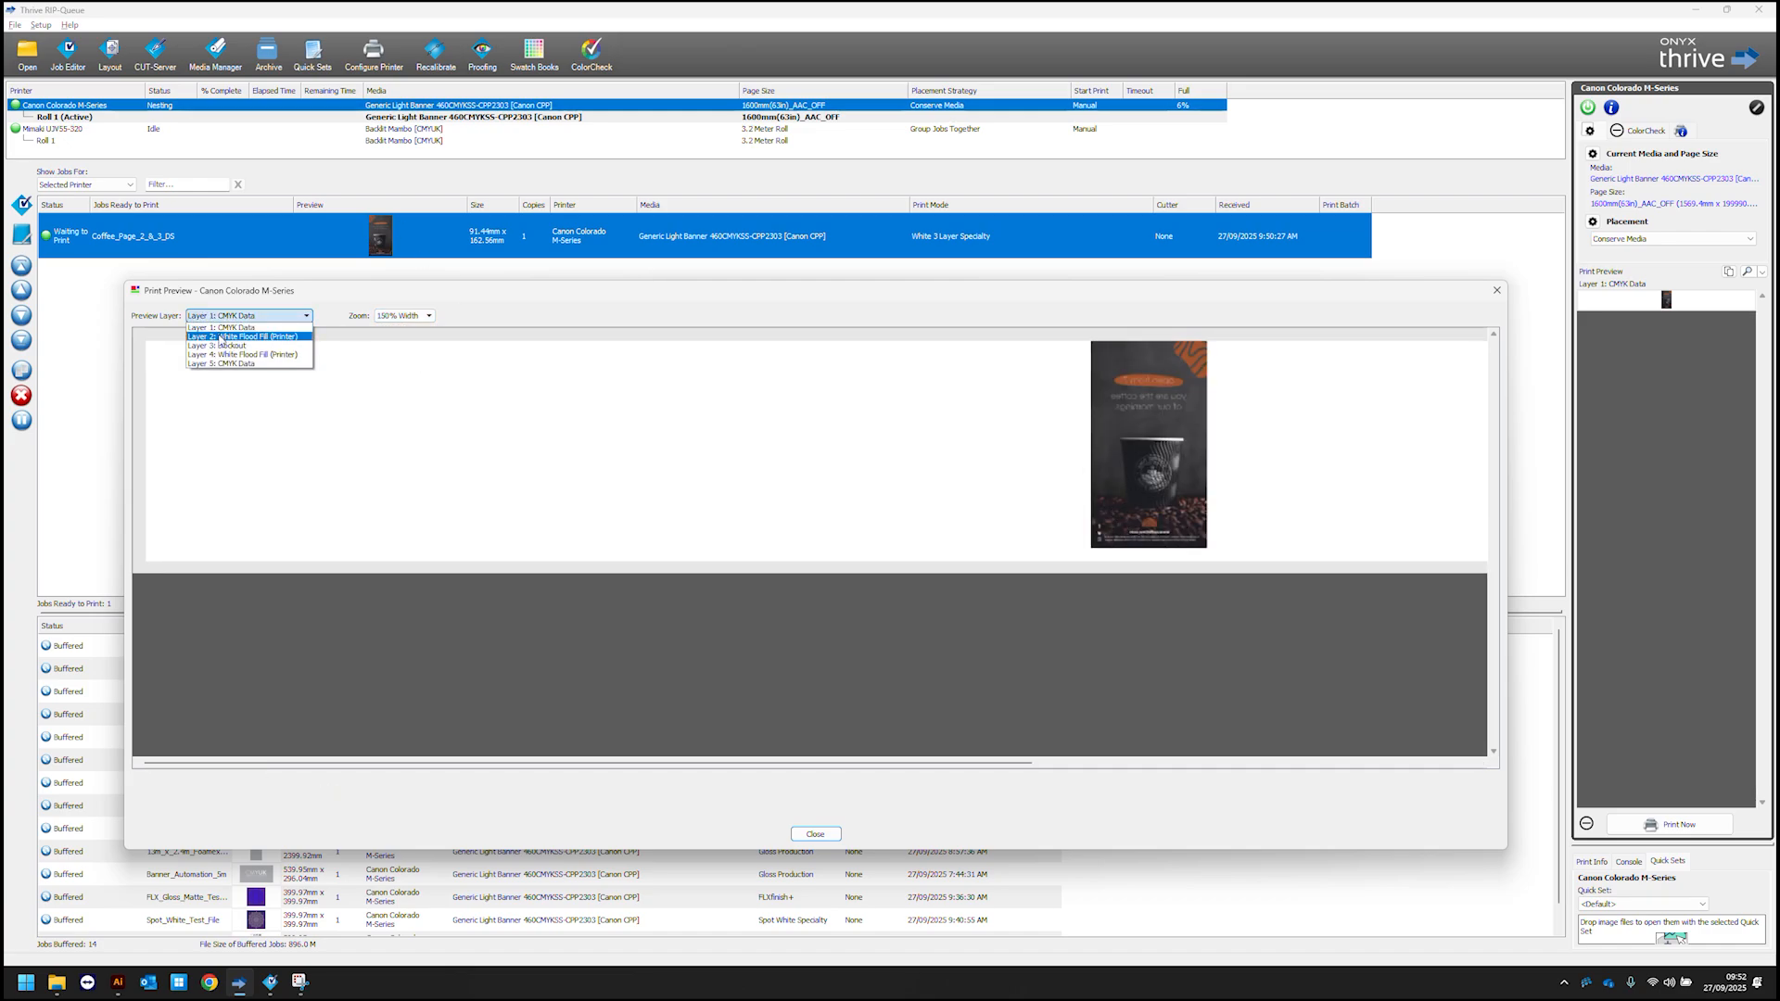
pyautogui.click(221, 337)
pyautogui.click(231, 317)
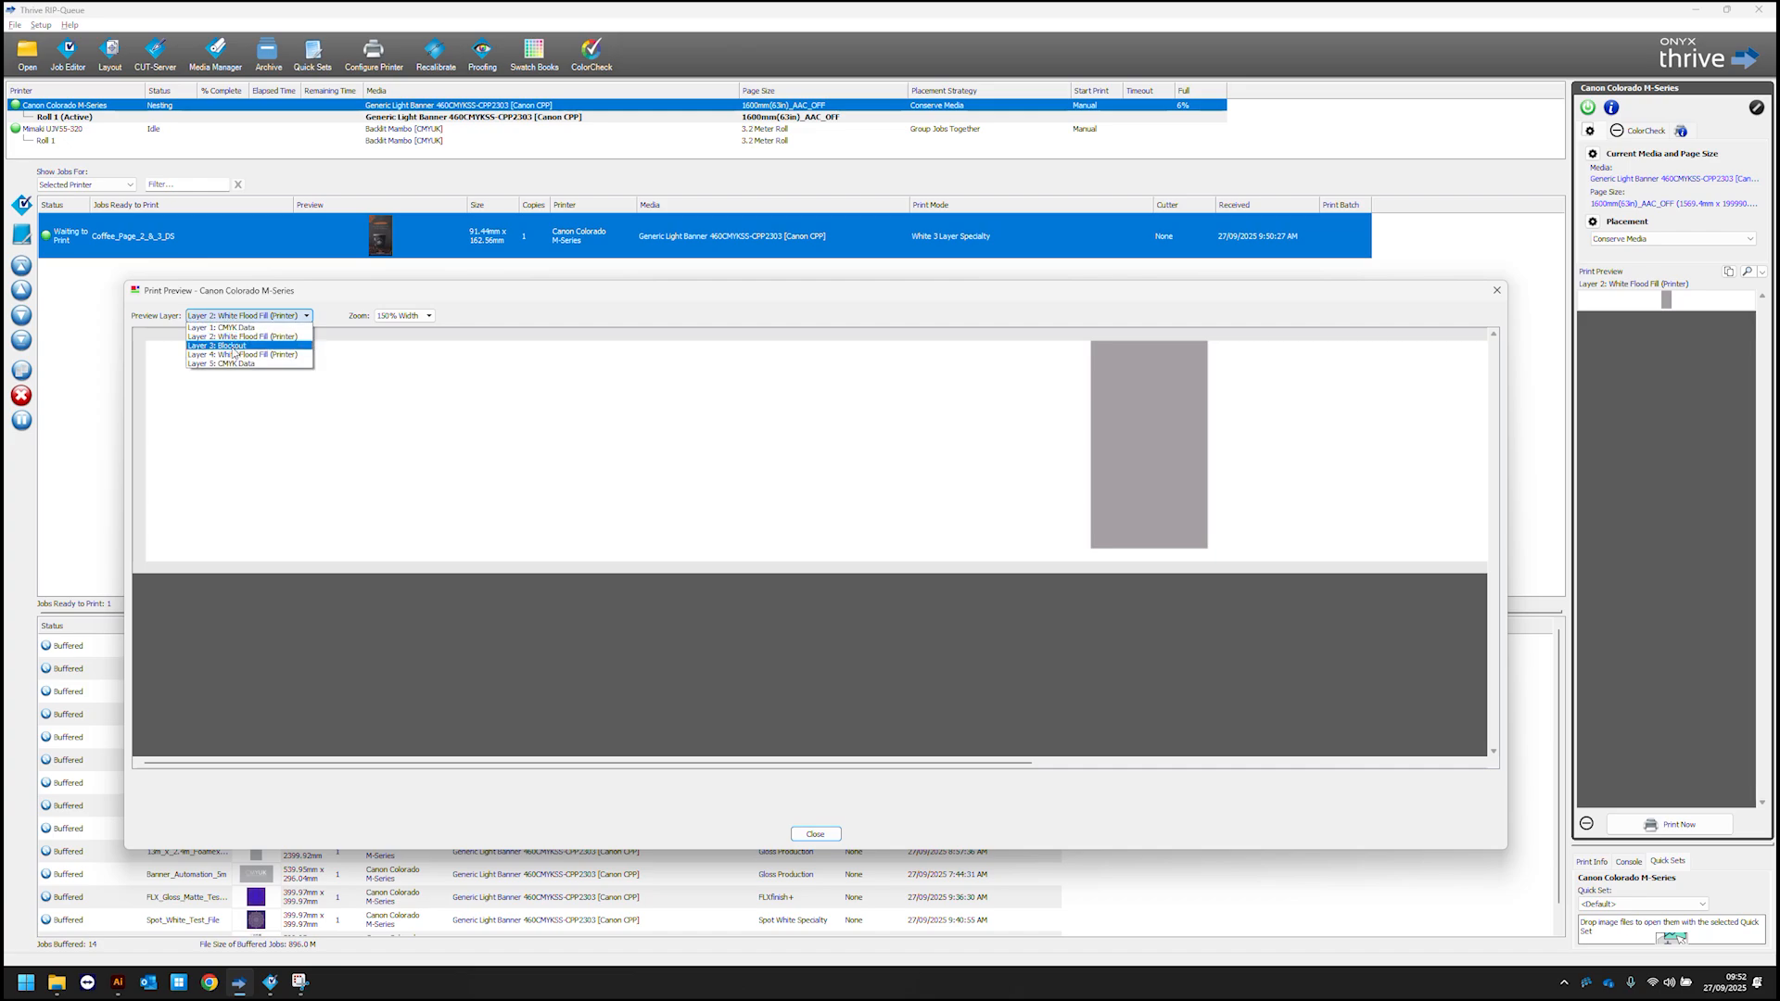
pyautogui.click(232, 348)
pyautogui.click(246, 316)
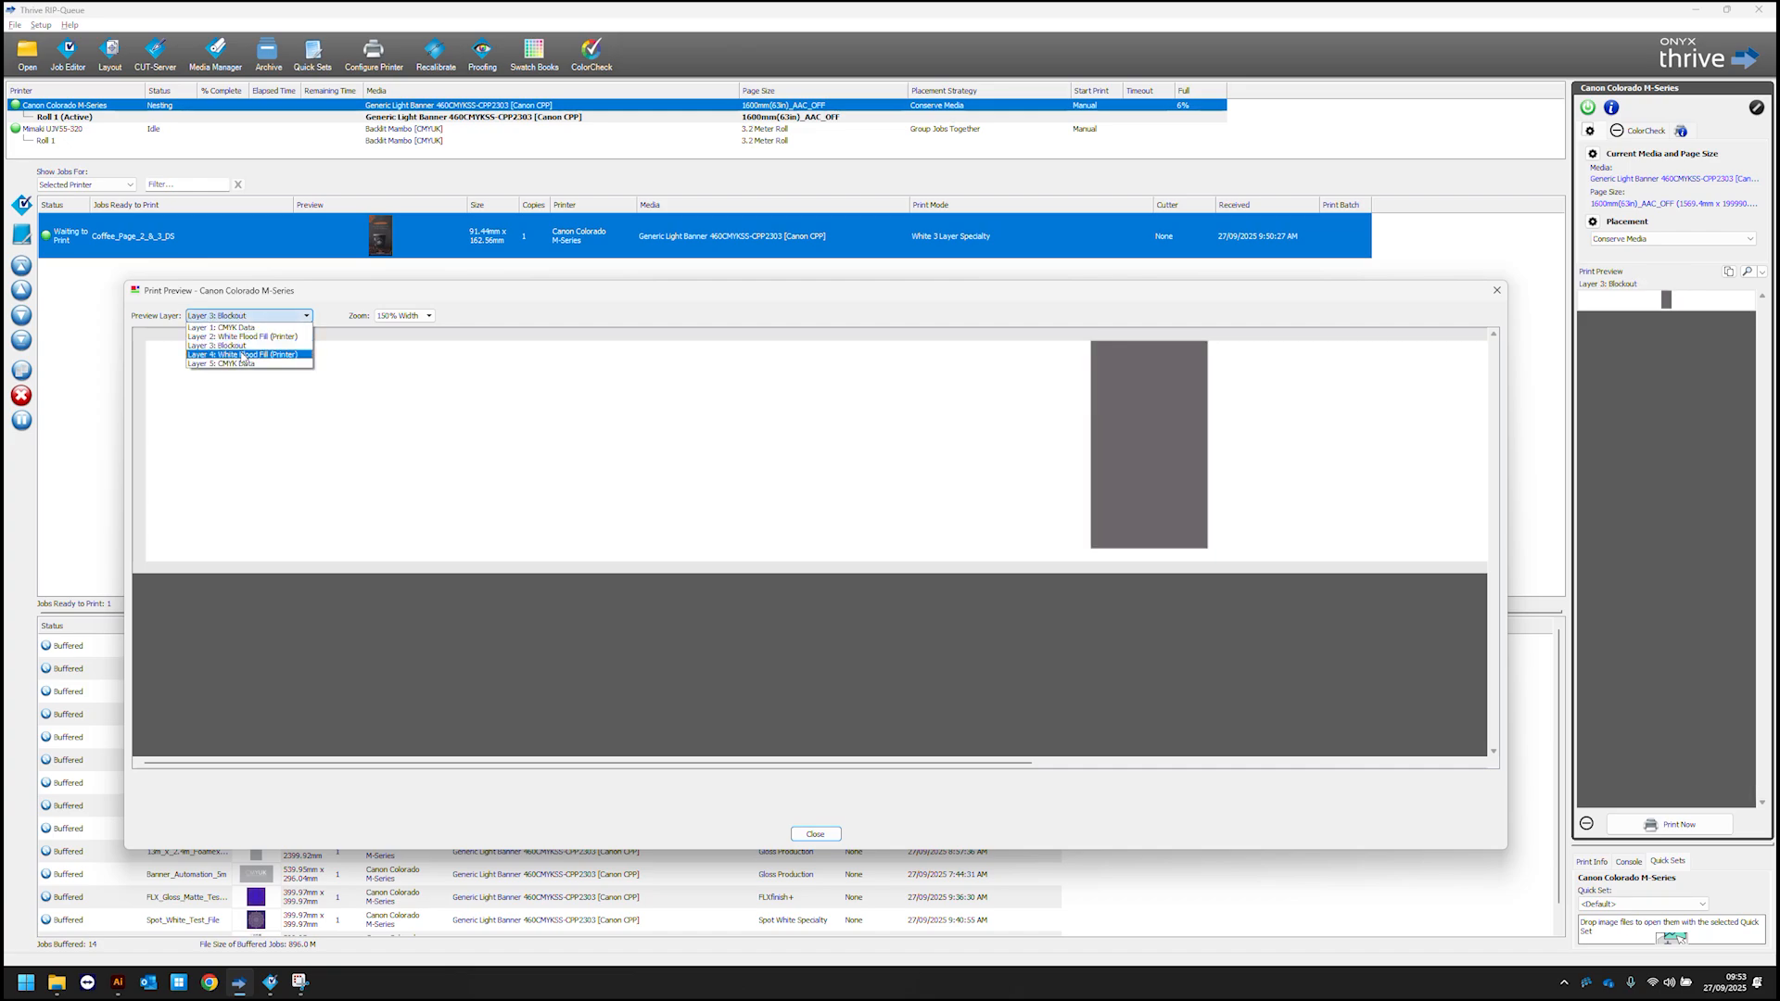
pyautogui.click(243, 355)
pyautogui.click(247, 316)
pyautogui.click(242, 364)
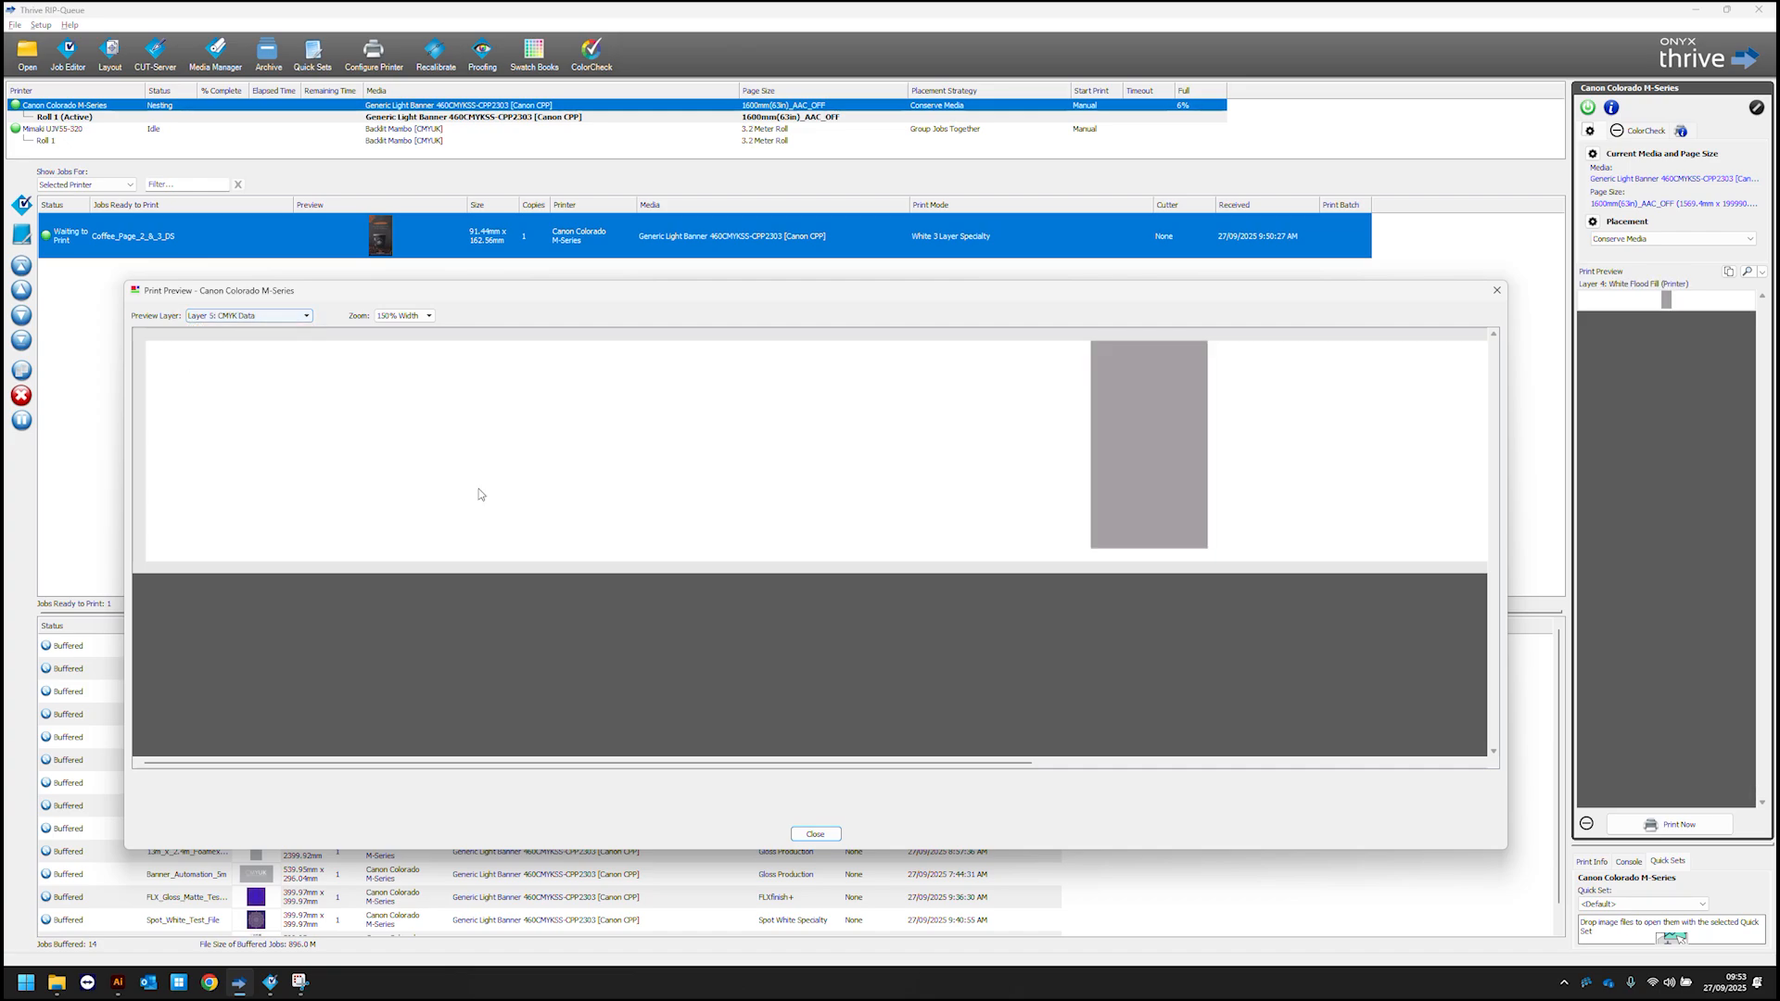